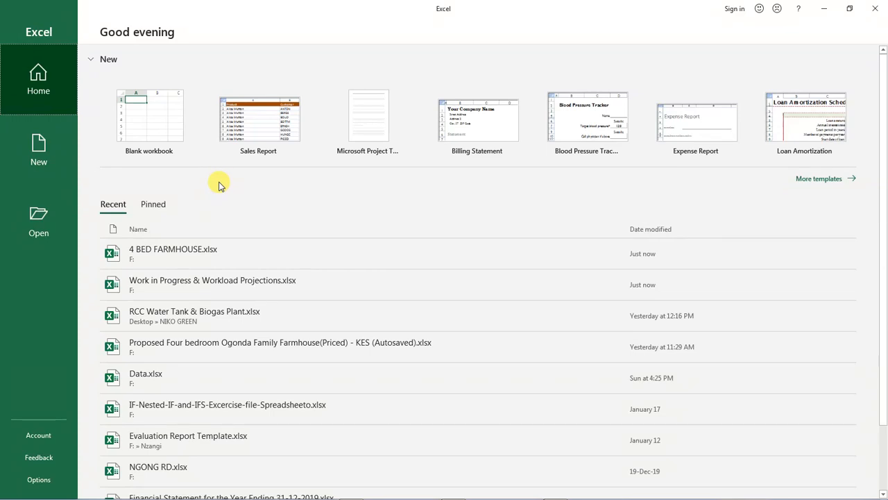
Create a new blank workbook
{"action": "left_click", "coordinate": [147, 120]}
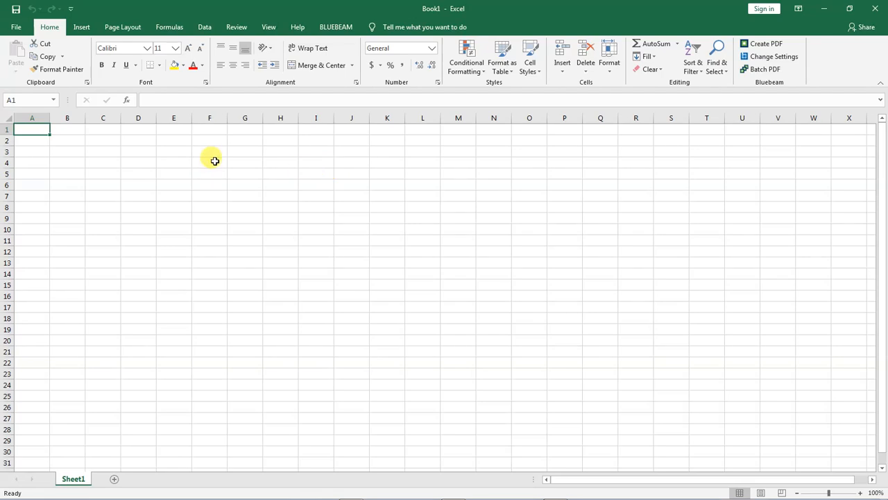
{"action": "left_click", "coordinate": [101, 162]}
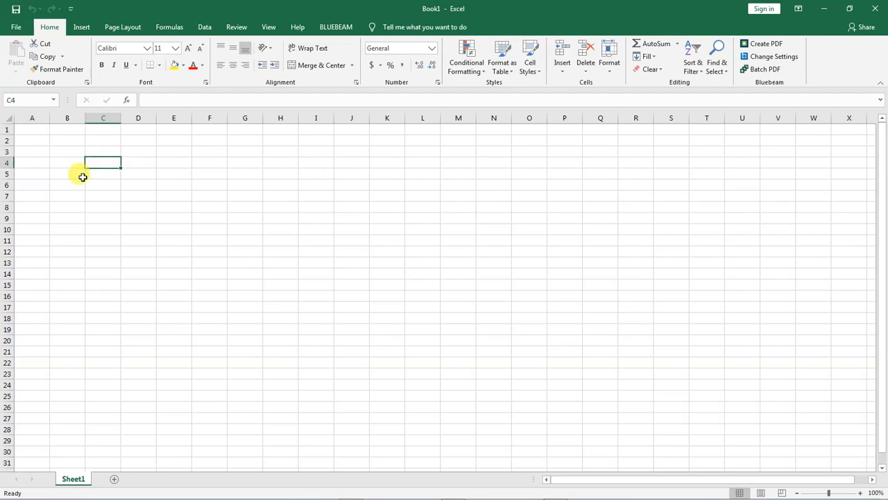
{"action": "double_click", "coordinate": [101, 166]}
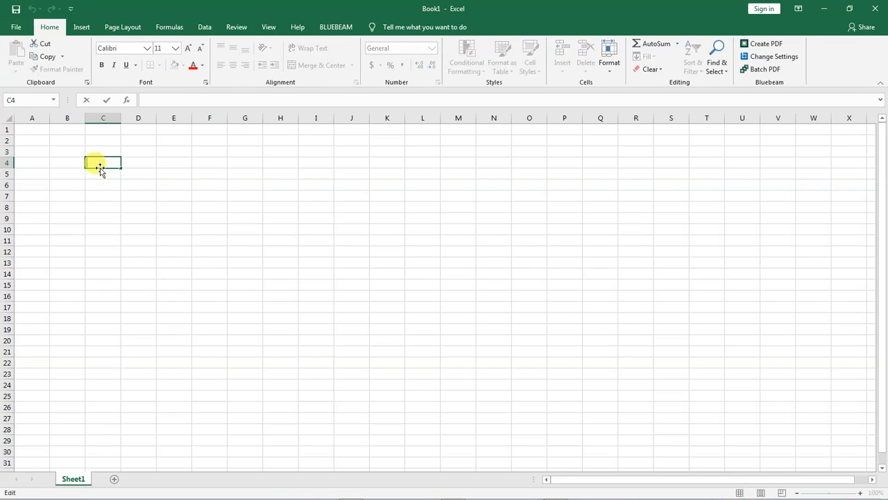
{"action": "key", "text": "Return"}
{"action": "left_click", "coordinate": [102, 163]}
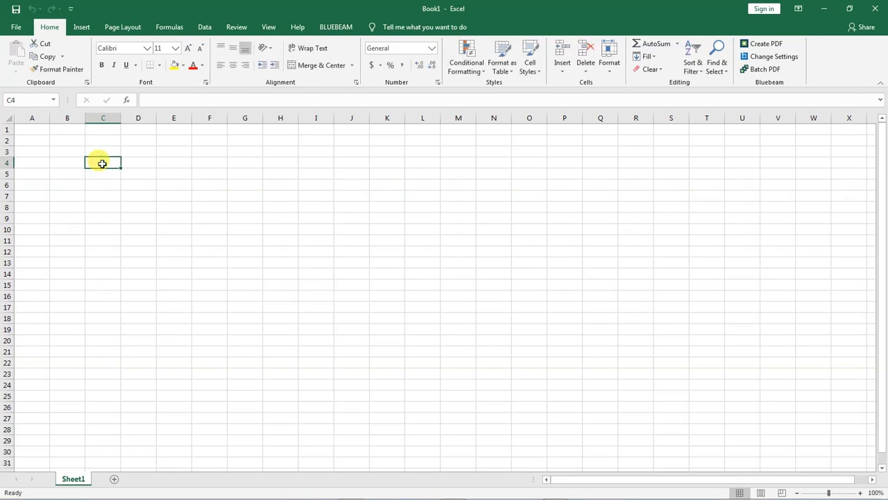
{"action": "left_click", "coordinate": [102, 115]}
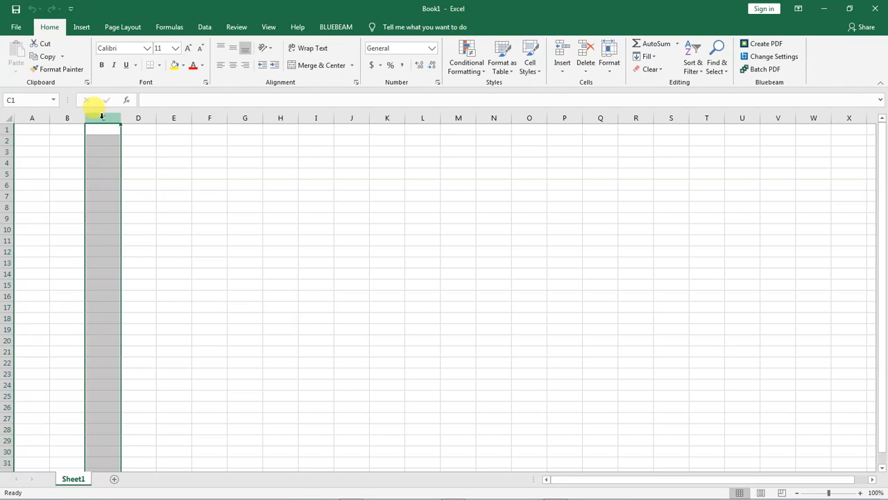
{"action": "left_click", "coordinate": [7, 140]}
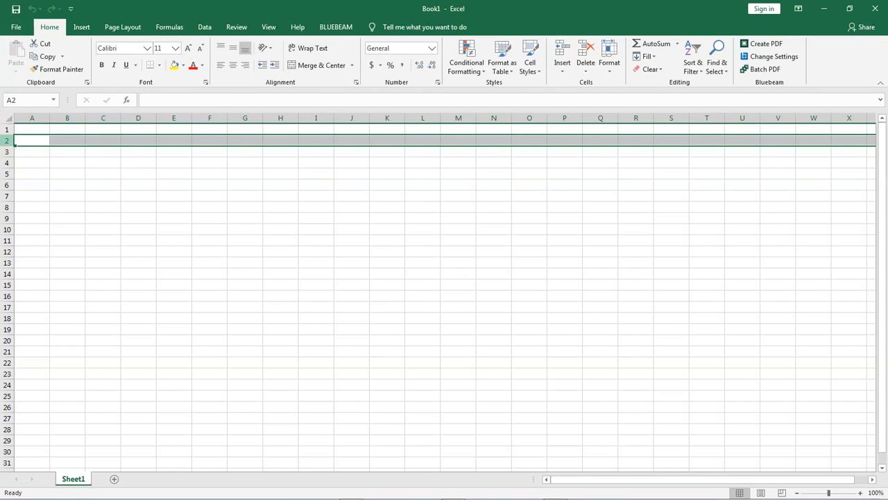
Enter the question "What is Your Profession?" in cell C4 and widen column C to fit the text
{"action": "left_click", "coordinate": [95, 163]}
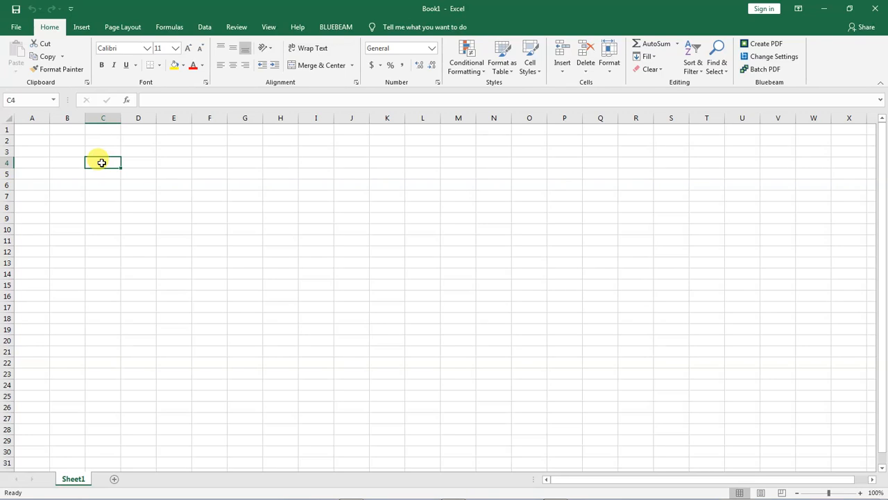
{"action": "type", "text": "Wha"}
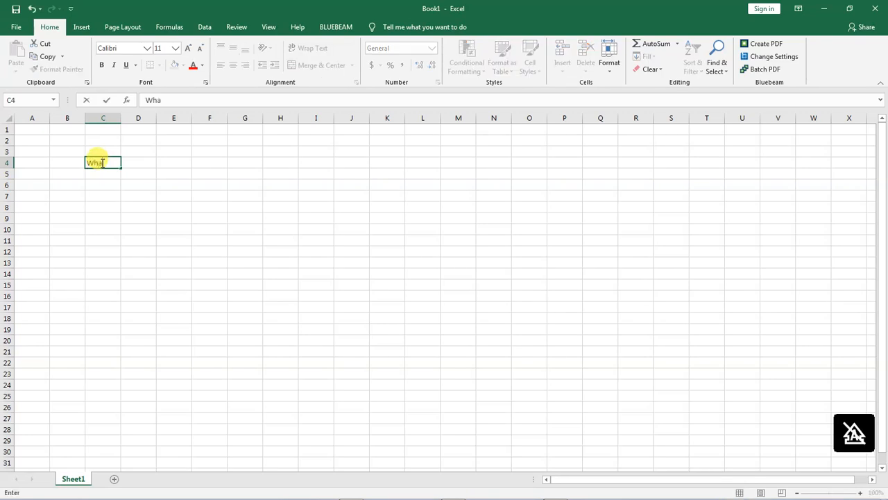
{"action": "type", "text": "t is Your Profession?"}
{"action": "left_click_drag", "start_coordinate": [124, 215], "coordinate": [128, 207]}
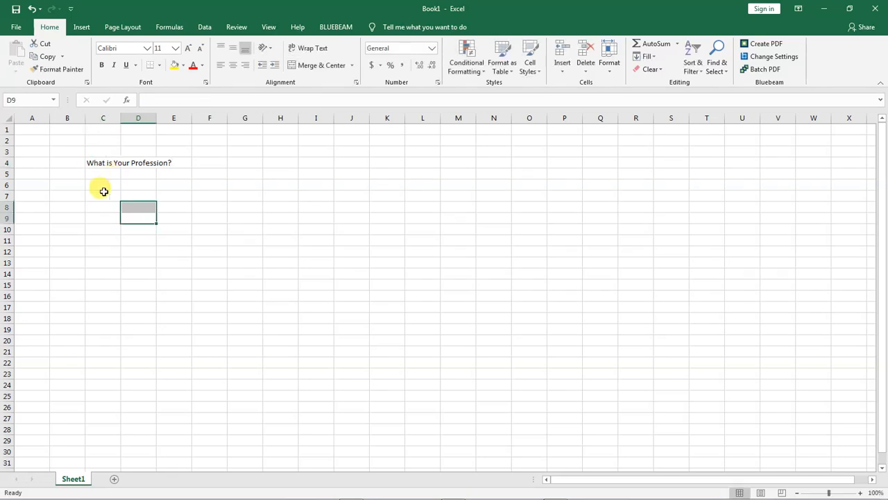
{"action": "left_click_drag", "start_coordinate": [119, 119], "coordinate": [176, 150]}
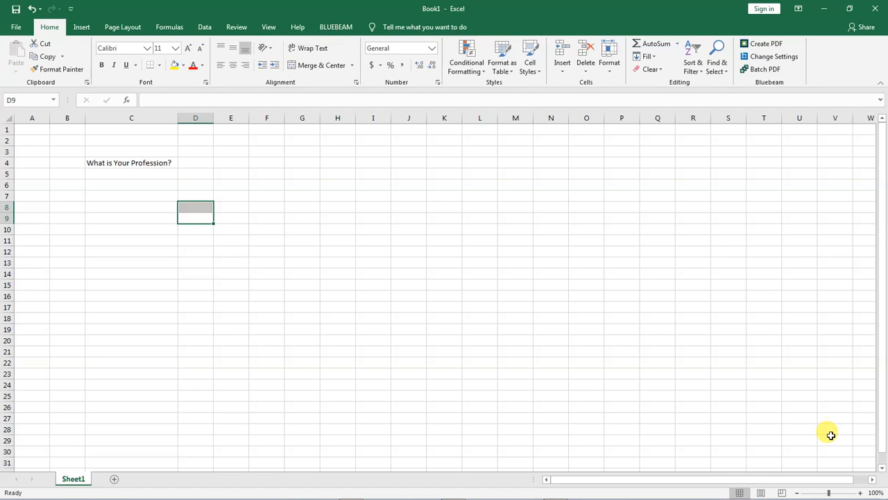
{"action": "left_click", "coordinate": [860, 493]}
{"action": "left_click", "coordinate": [860, 493]}
{"action": "left_click", "coordinate": [860, 493]}
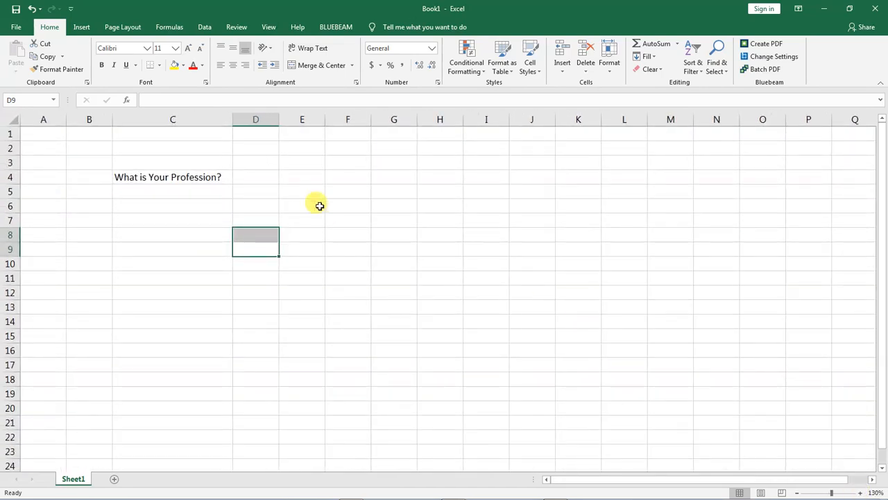
{"action": "left_click", "coordinate": [261, 174]}
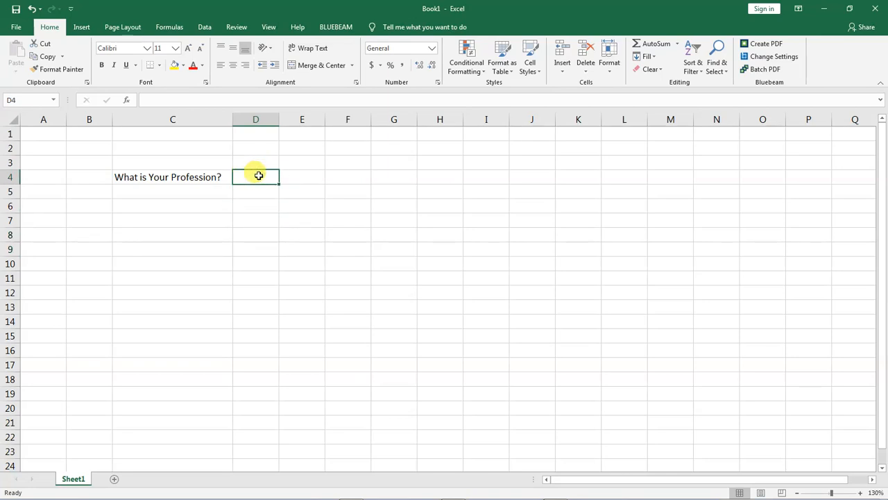
{"action": "double_click", "coordinate": [261, 176]}
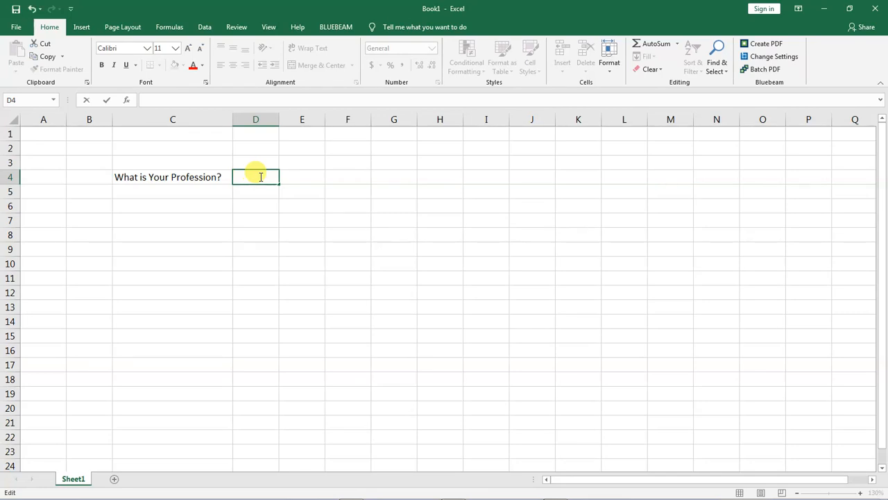
{"action": "key", "text": "Return"}
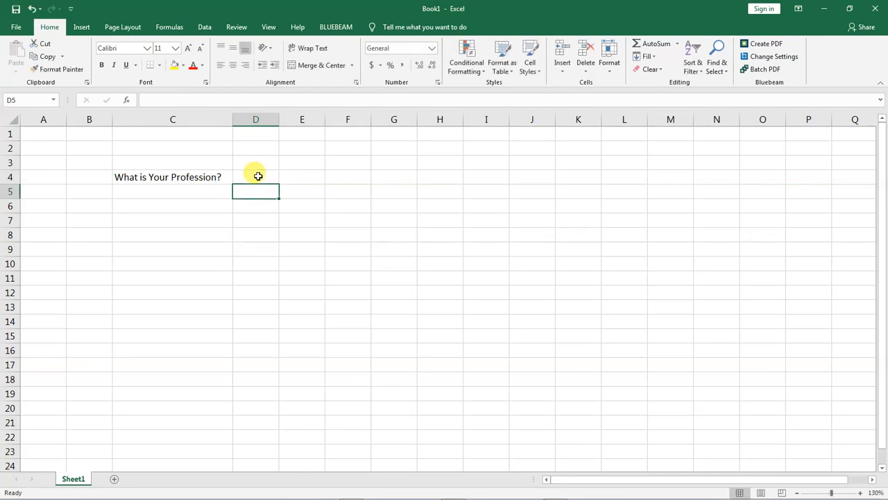
Start a list of professions in column H by entering "Designer" in cell H5
{"action": "left_click", "coordinate": [864, 491]}
{"action": "left_click", "coordinate": [862, 491]}
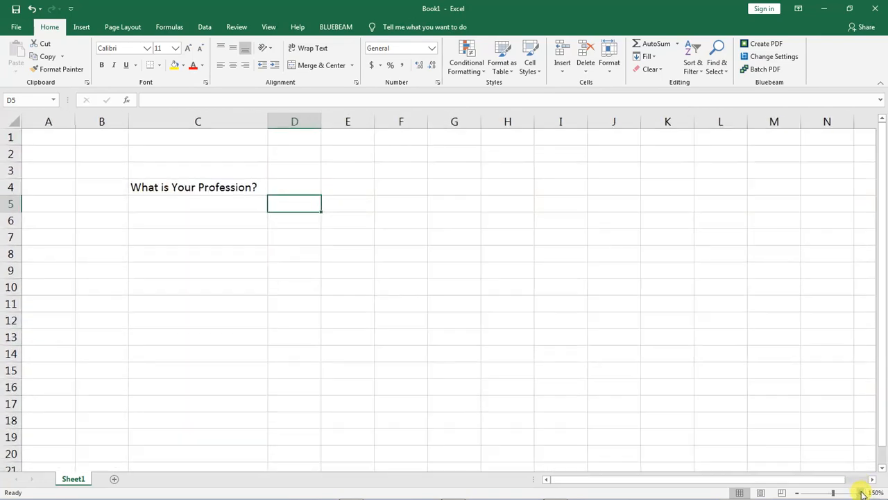
{"action": "left_click", "coordinate": [494, 203]}
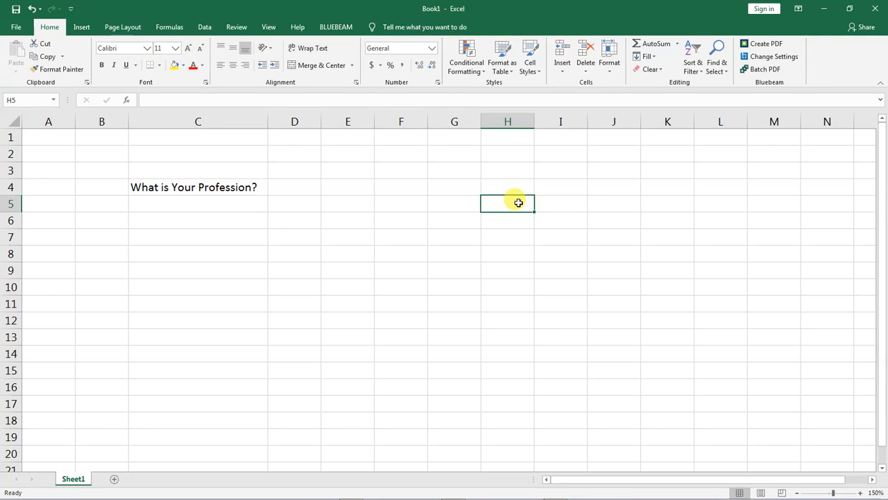
{"action": "type", "text": "des"}
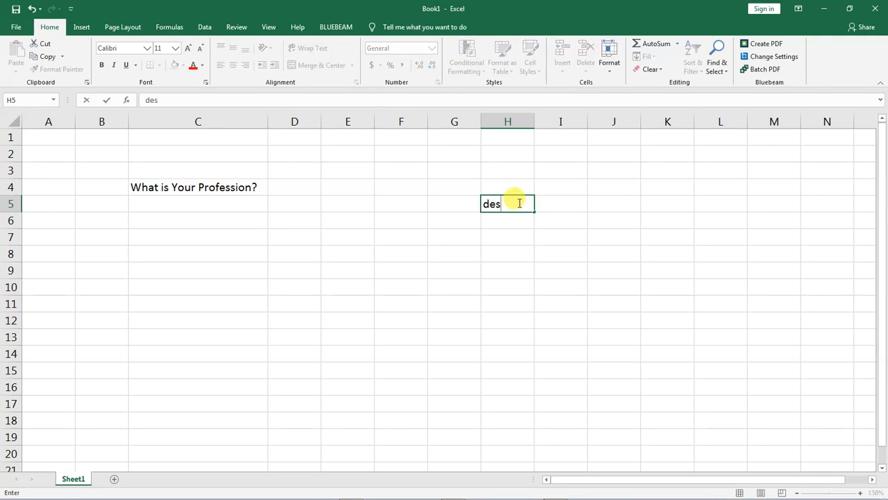
{"action": "key", "text": "BackSpace"}
{"action": "key", "text": "BackSpace"}
{"action": "key", "text": "BackSpace"}
{"action": "type", "text": "Designer"}
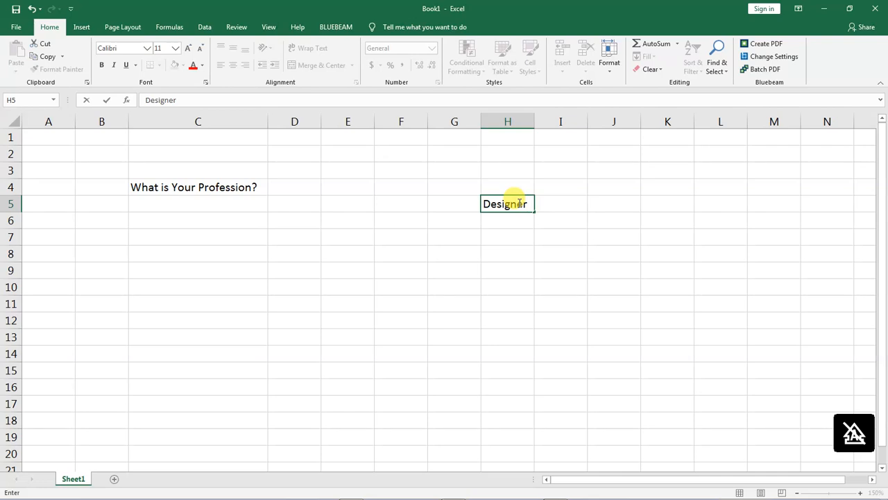
{"action": "key", "text": "Return"}
Enter "Architect" in cell H6 as the second profession in the list
{"action": "type", "text": "Archutect"}
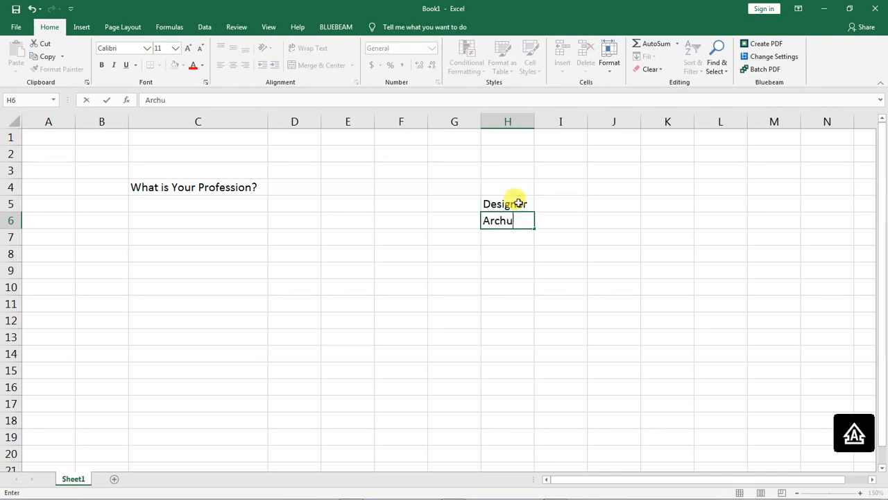
{"action": "key", "text": "BackSpace"}
{"action": "key", "text": "BackSpace"}
{"action": "key", "text": "BackSpace"}
{"action": "key", "text": "BackSpace"}
{"action": "key", "text": "BackSpace"}
{"action": "type", "text": "itect"}
{"action": "key", "text": "Return"}
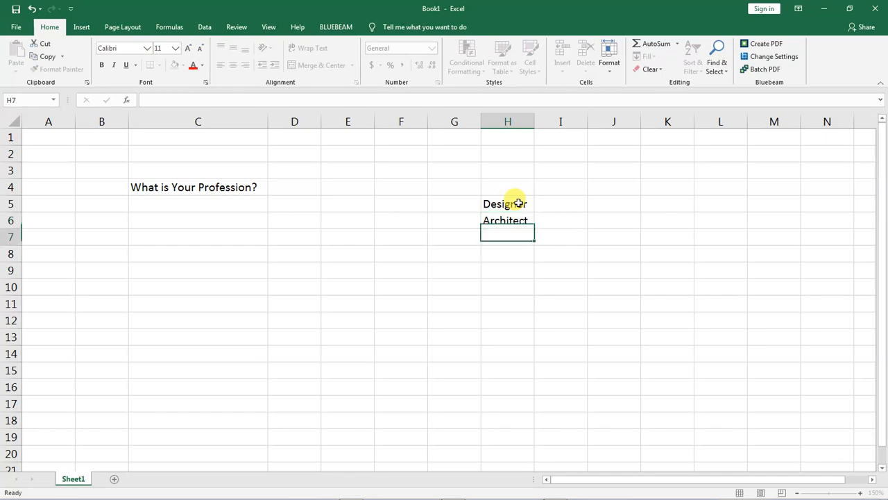
Complete the profession list with "Engineer", "Teacher" and "Professor" in cells H7 to H9
{"action": "type", "text": "Engineer"}
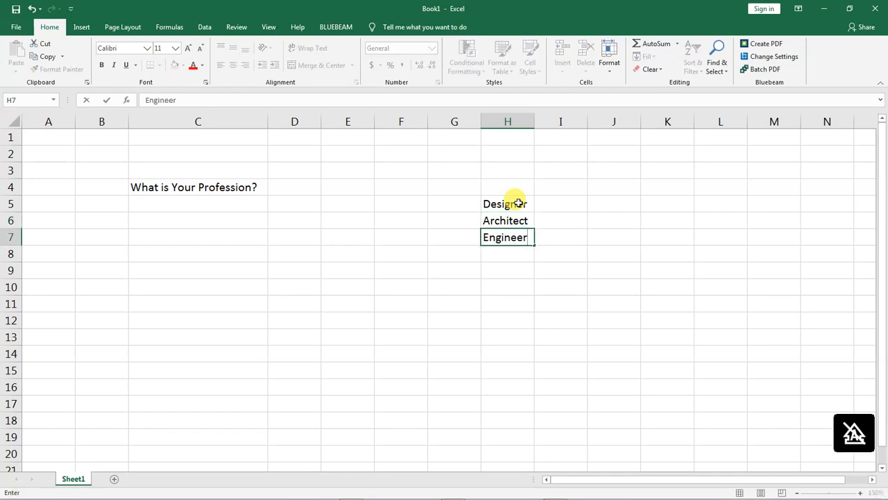
{"action": "key", "text": "Return"}
{"action": "type", "text": "Teacher"}
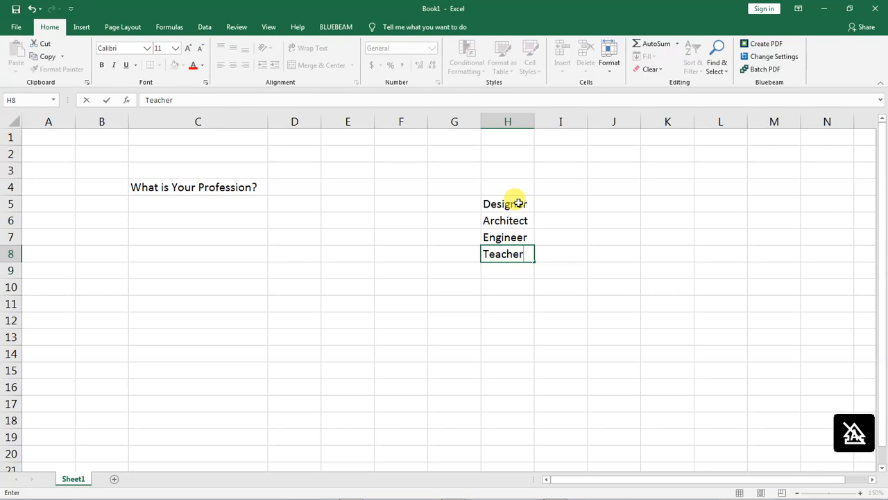
{"action": "key", "text": "Return"}
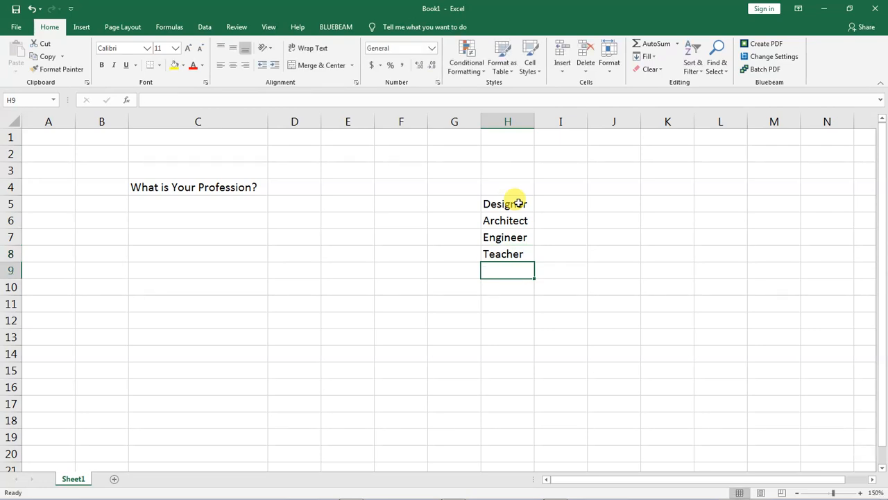
{"action": "type", "text": "P"}
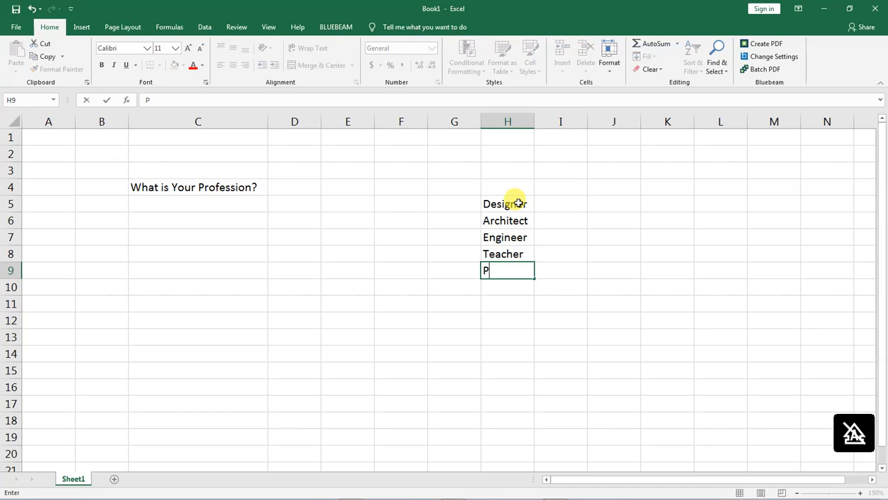
{"action": "type", "text": "rofessor"}
{"action": "left_click", "coordinate": [513, 302]}
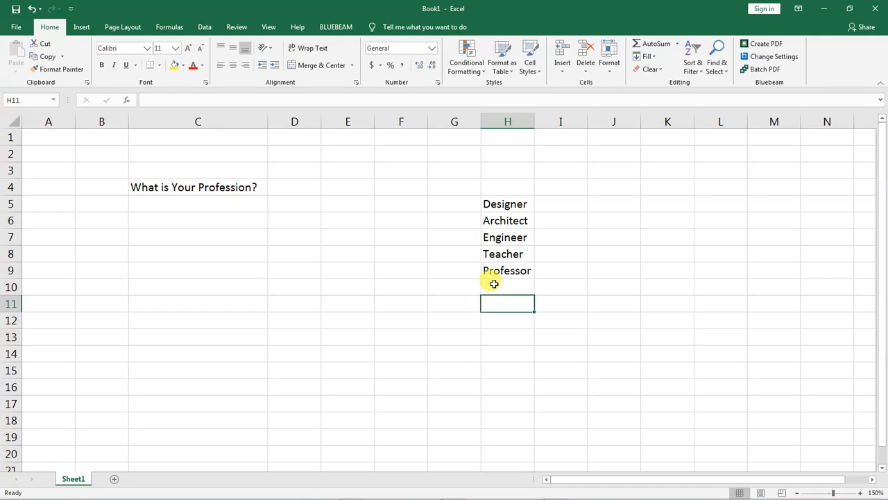
{"action": "left_click", "coordinate": [303, 186]}
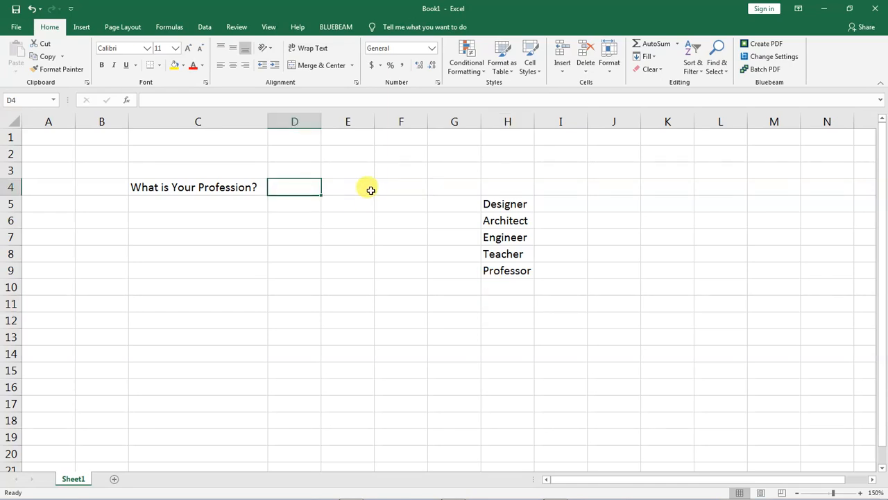
{"action": "left_click", "coordinate": [413, 276]}
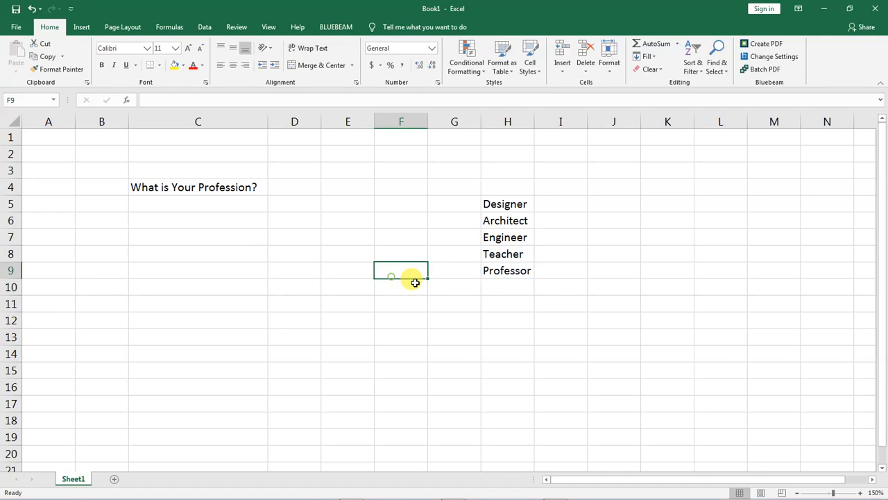
Start a data validation rule for cell D4 that allows only values from a List
{"action": "left_click", "coordinate": [293, 188]}
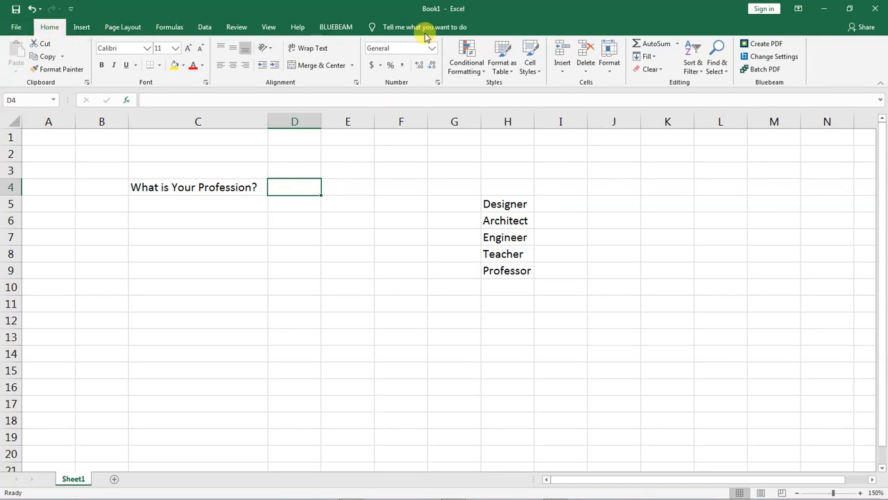
{"action": "left_click", "coordinate": [201, 28]}
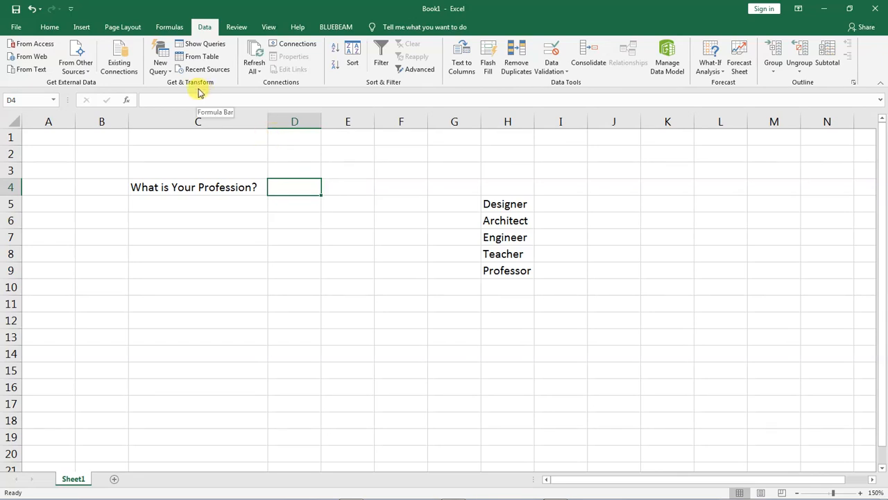
{"action": "left_click", "coordinate": [553, 66]}
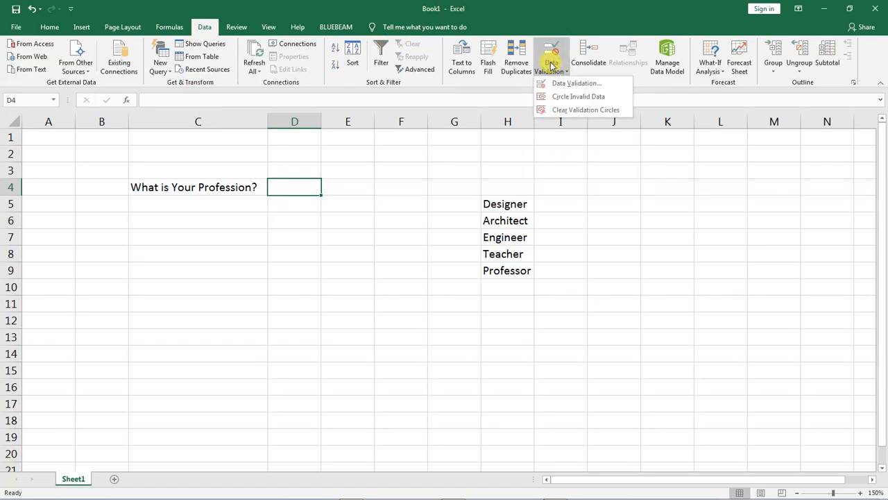
{"action": "left_click", "coordinate": [560, 82]}
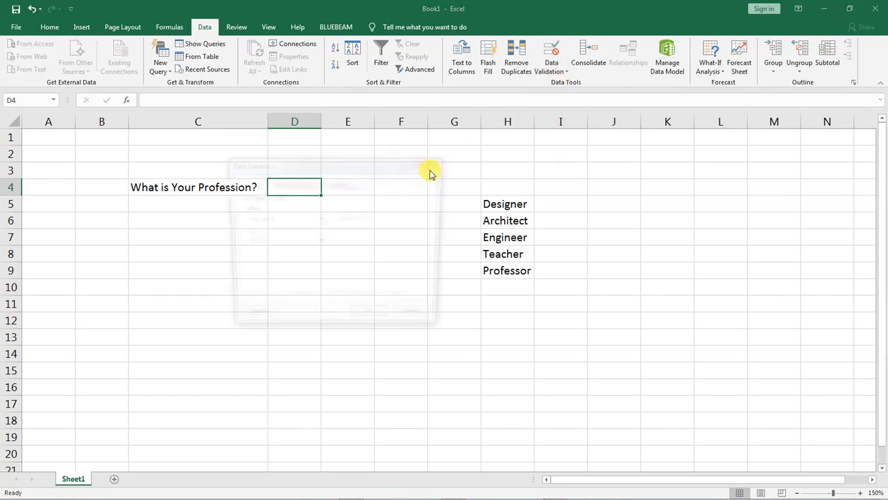
{"action": "left_click_drag", "start_coordinate": [293, 165], "coordinate": [249, 228]}
{"action": "left_click_drag", "start_coordinate": [266, 227], "coordinate": [275, 217]}
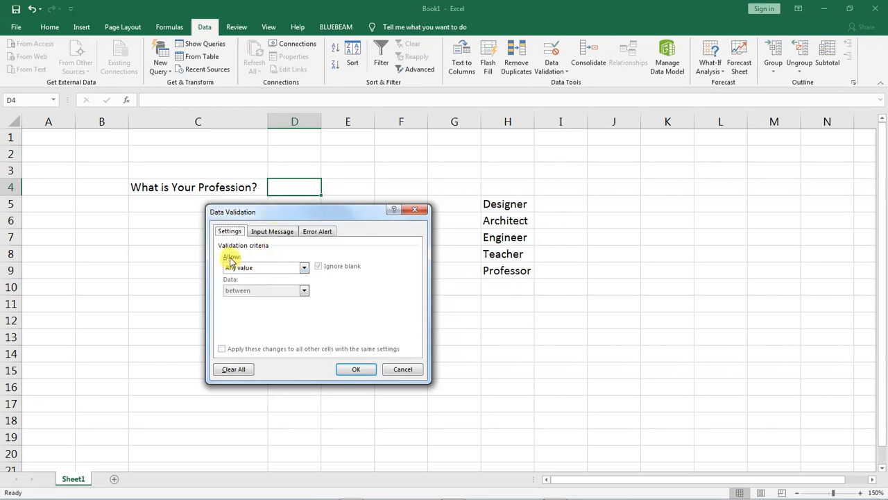
{"action": "left_click", "coordinate": [304, 268]}
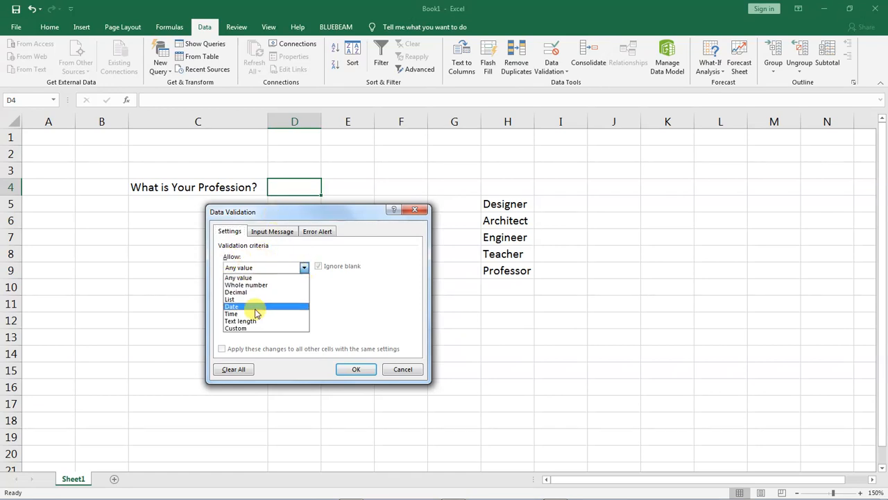
{"action": "left_click", "coordinate": [233, 299]}
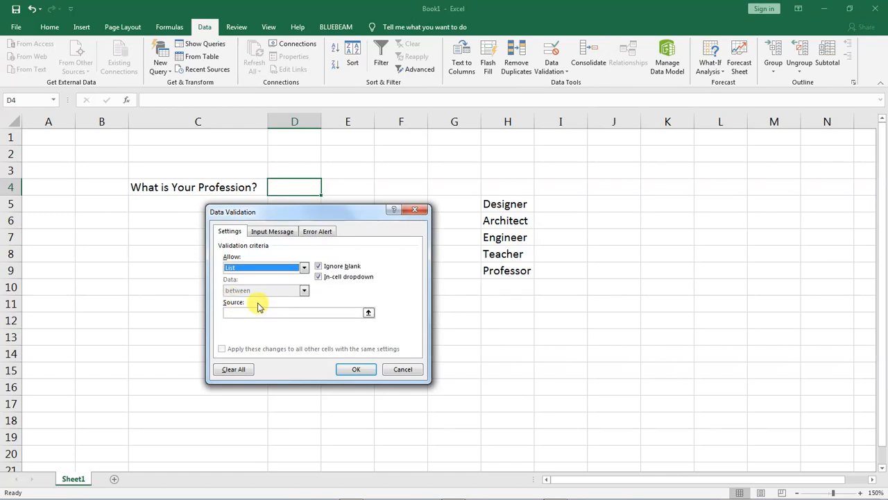
Set the validation list's source to the professions in cells H5 to H9 (=$H$5:$H$9)
{"action": "left_click", "coordinate": [367, 314]}
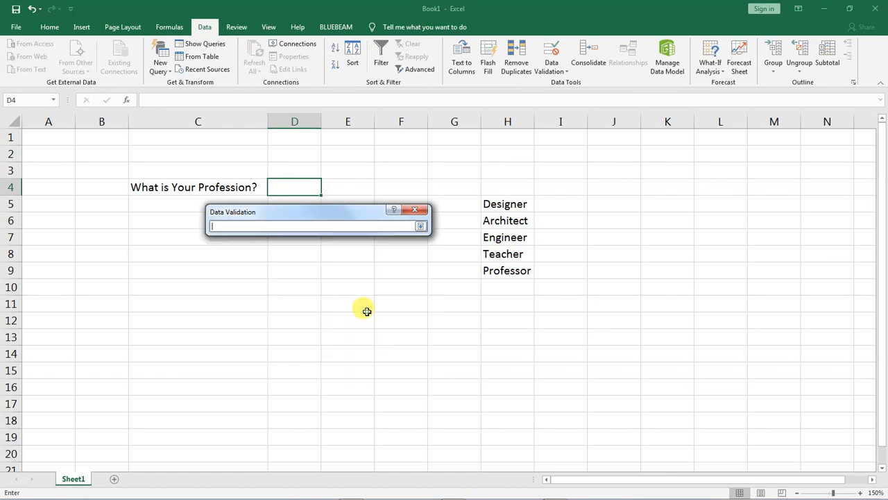
{"action": "left_click", "coordinate": [490, 203]}
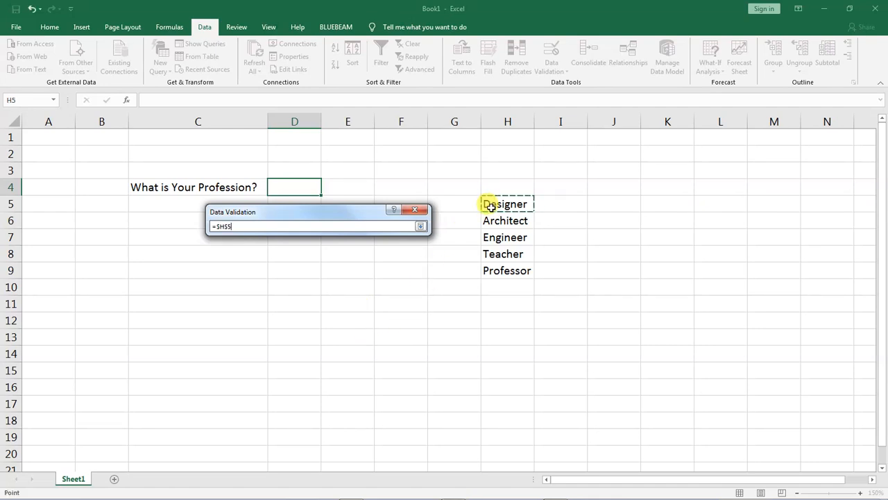
{"action": "left_click_drag", "start_coordinate": [483, 204], "coordinate": [488, 268]}
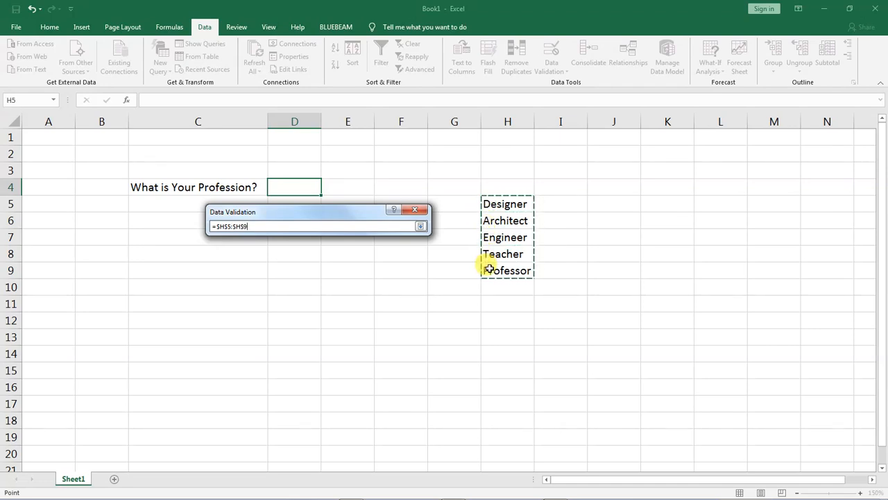
{"action": "left_click", "coordinate": [420, 228]}
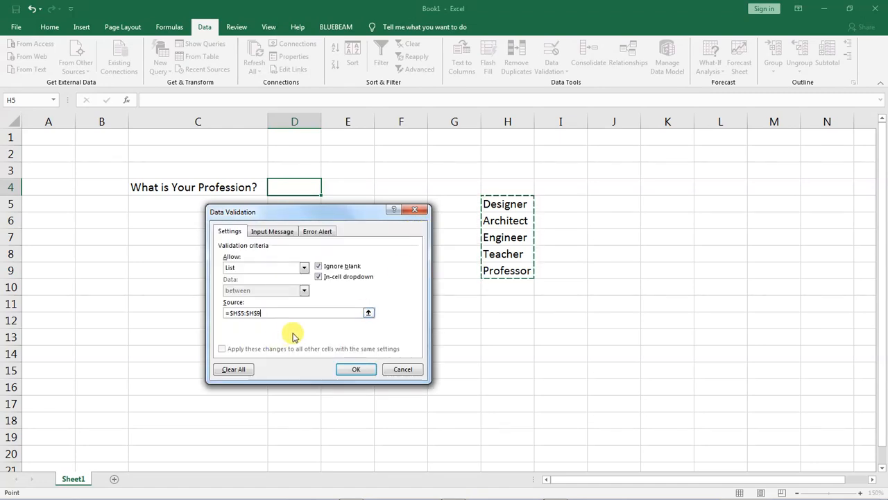
Keep the input message enabled for cell D4 and give it the title "Your Profession"
{"action": "left_click", "coordinate": [271, 231]}
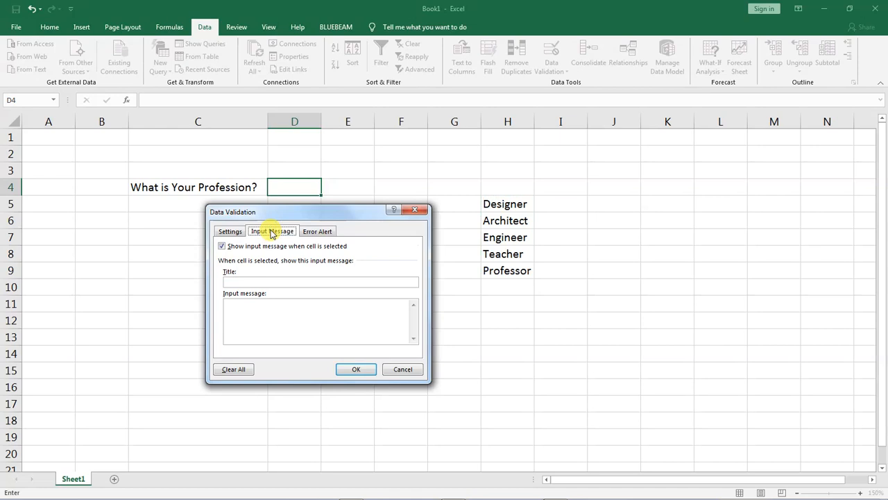
{"action": "left_click", "coordinate": [221, 247]}
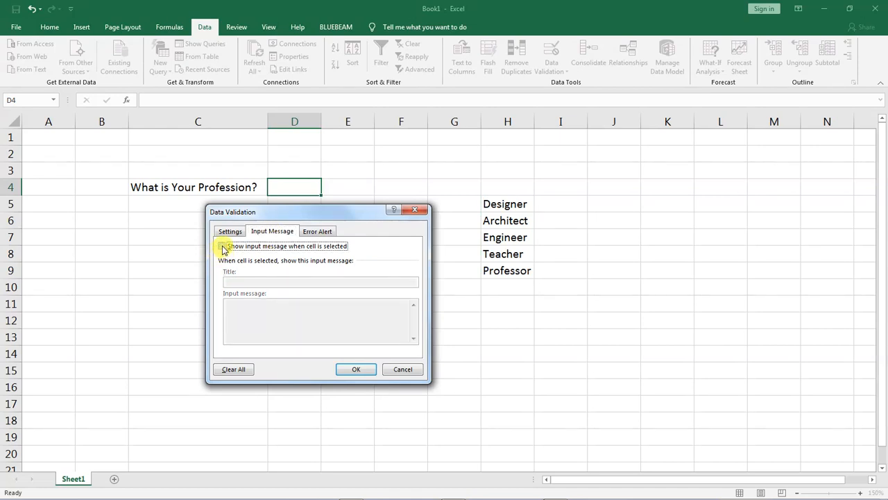
{"action": "left_click", "coordinate": [222, 247]}
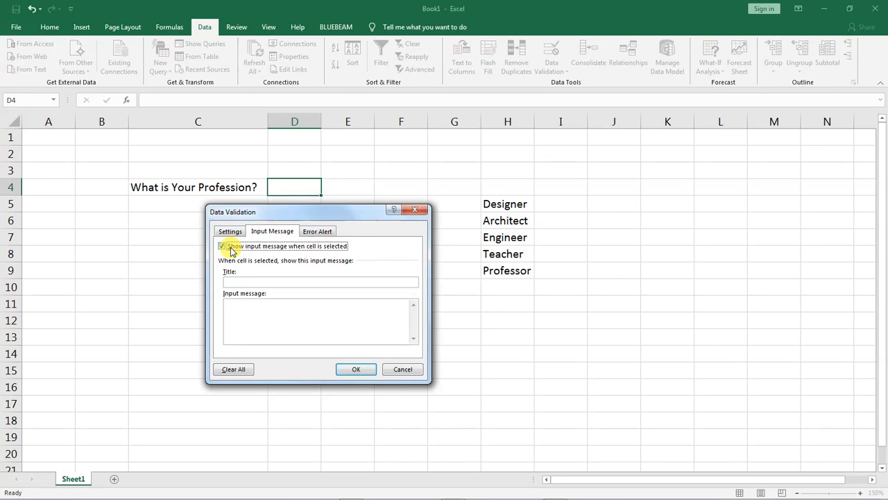
{"action": "left_click", "coordinate": [239, 281]}
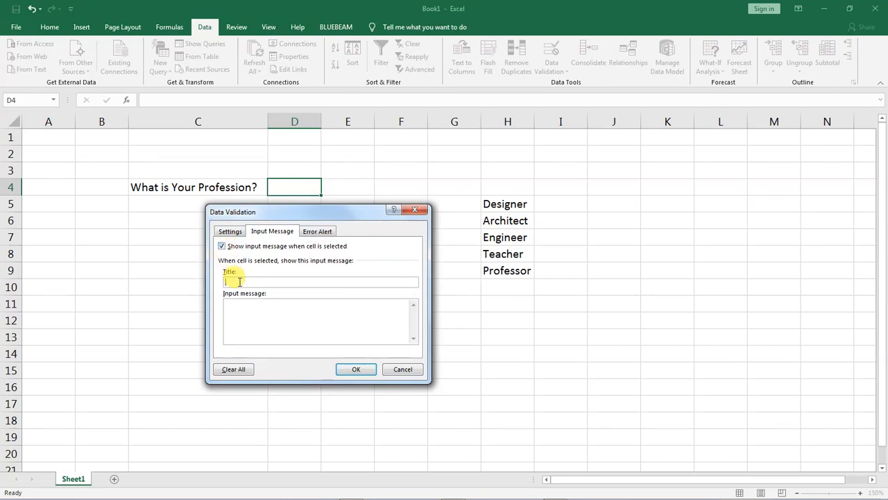
{"action": "key", "text": "Caps_Lock"}
{"action": "type", "text": "Y"}
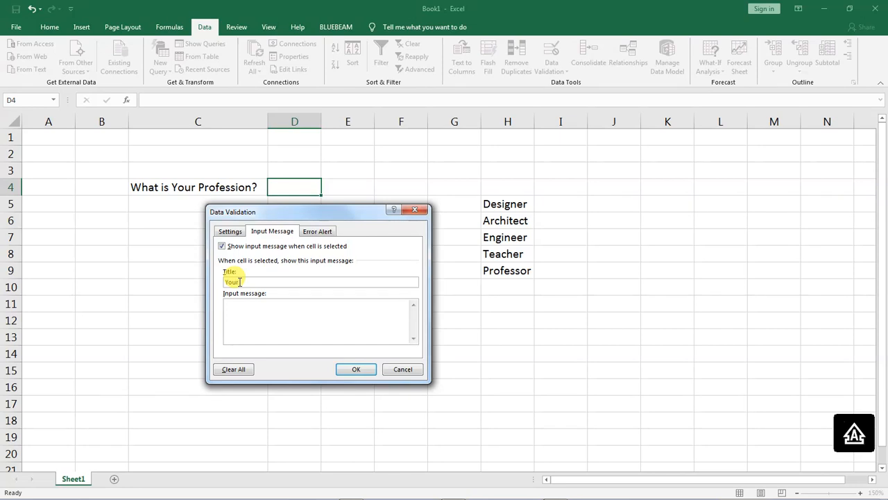
{"action": "type", "text": "our"}
{"action": "key", "text": "Caps_Lock"}
{"action": "type", "text": "C"}
{"action": "key", "text": "BackSpace"}
{"action": "type", "text": "Profession"}
Enter "Please choose your profession" as the input message text shown when cell D4 is selected
{"action": "left_click", "coordinate": [243, 303]}
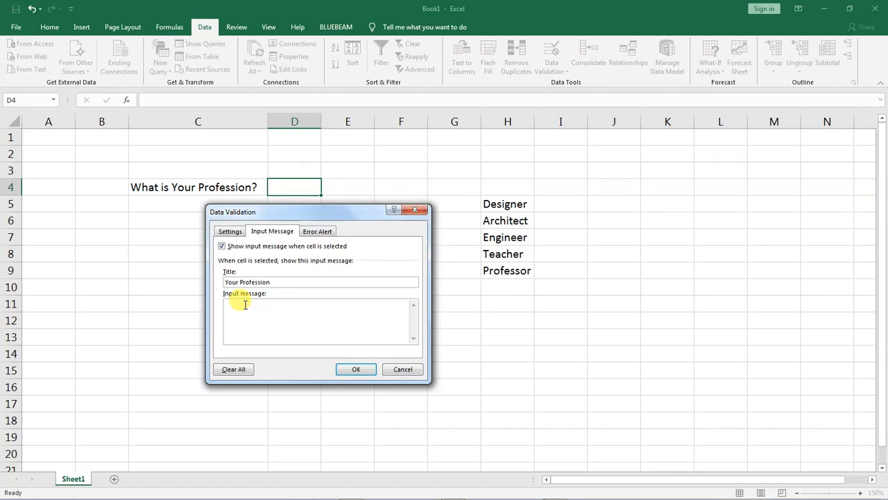
{"action": "type", "text": "Please"}
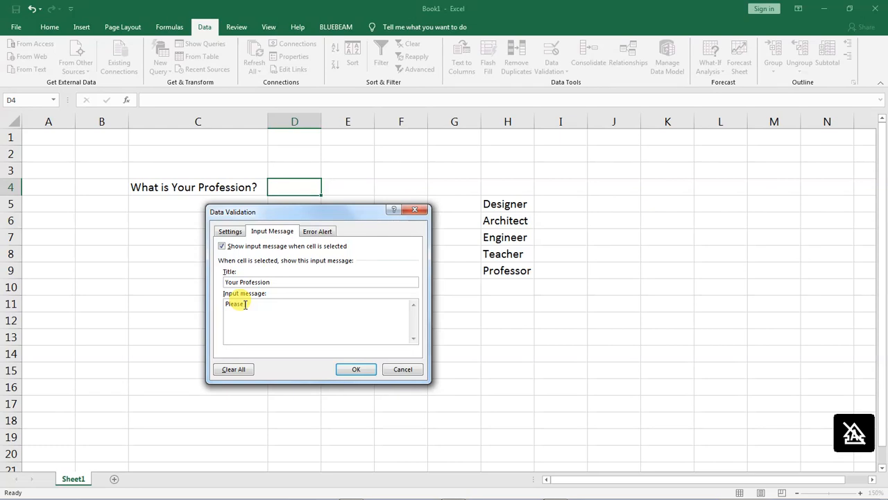
{"action": "type", "text": " Choose your pro"}
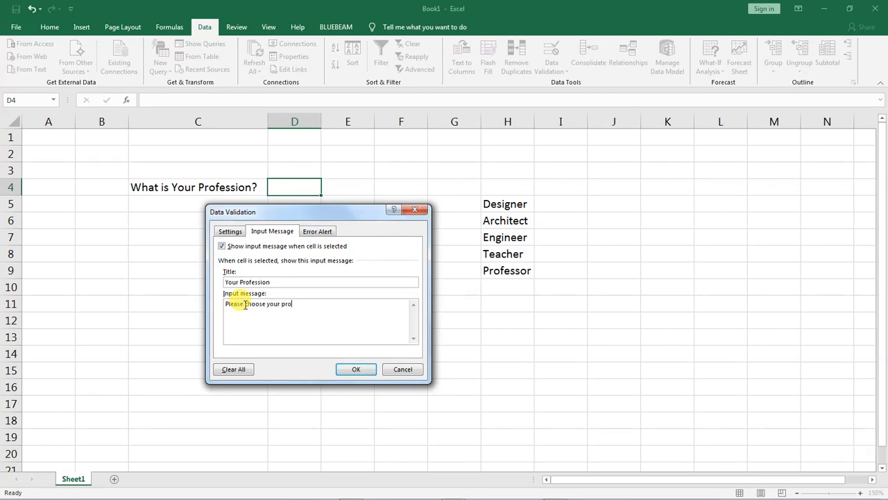
{"action": "type", "text": "fession"}
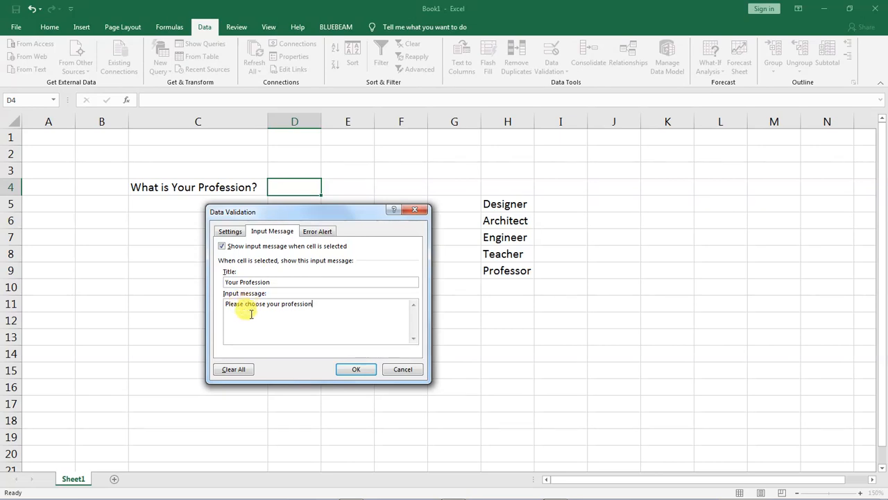
Keep the error alert for invalid data enabled and set its style to Warning
{"action": "left_click", "coordinate": [317, 232]}
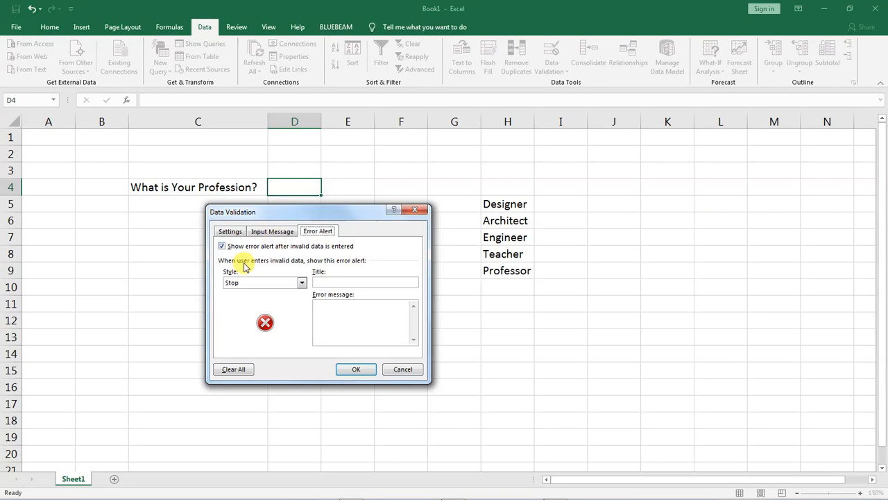
{"action": "left_click", "coordinate": [221, 246]}
{"action": "left_click", "coordinate": [222, 247]}
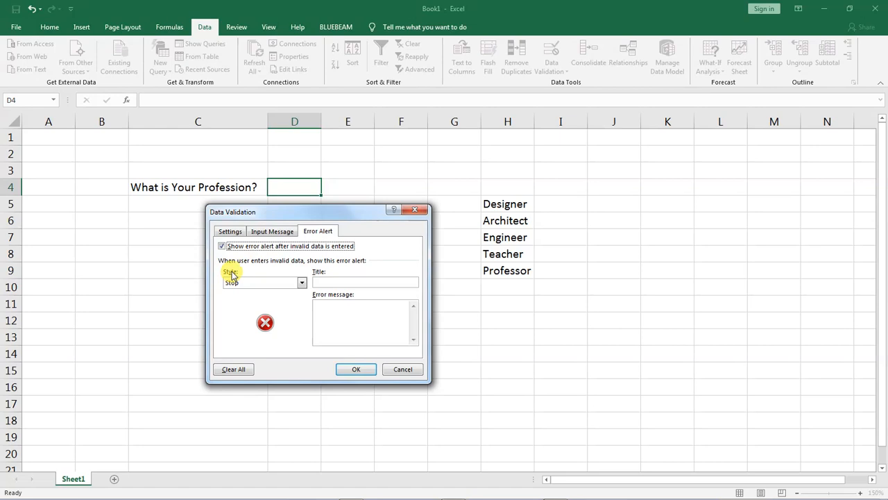
{"action": "left_click", "coordinate": [301, 283]}
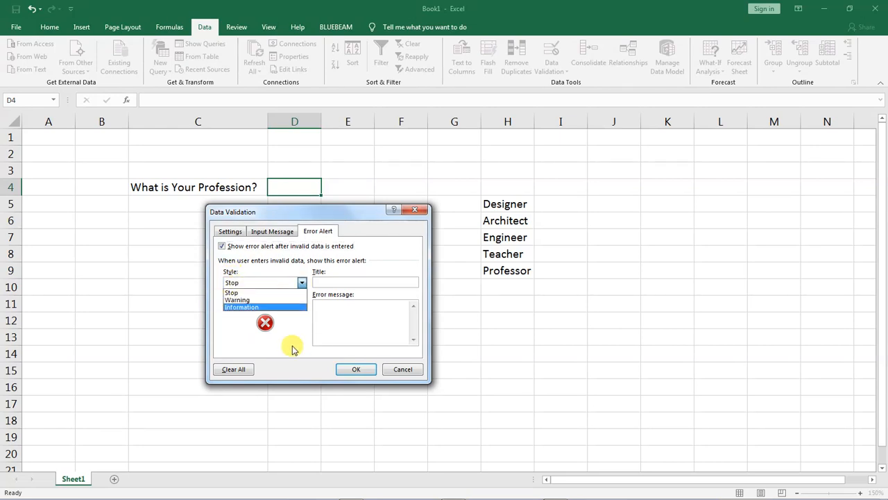
{"action": "left_click", "coordinate": [272, 326]}
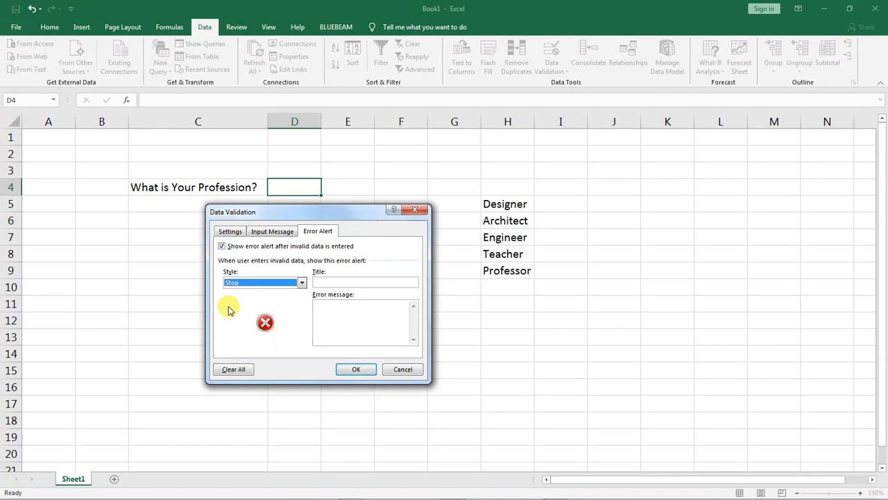
{"action": "left_click", "coordinate": [301, 283]}
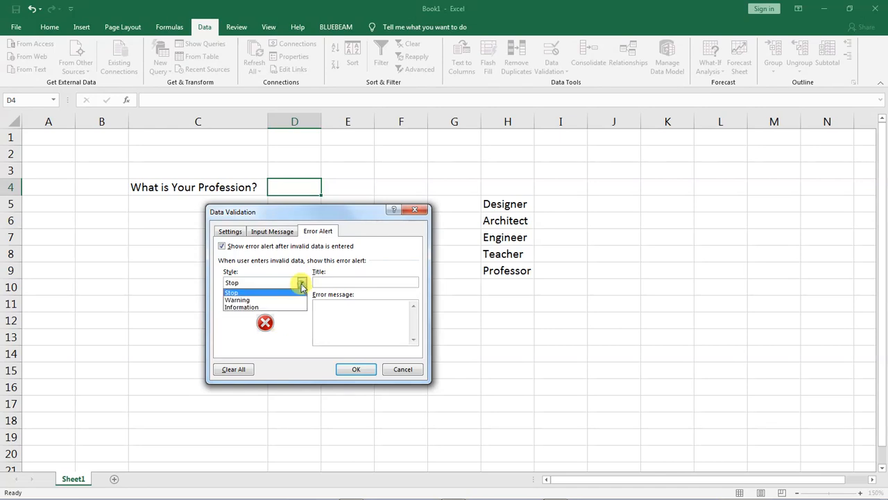
{"action": "left_click", "coordinate": [235, 300]}
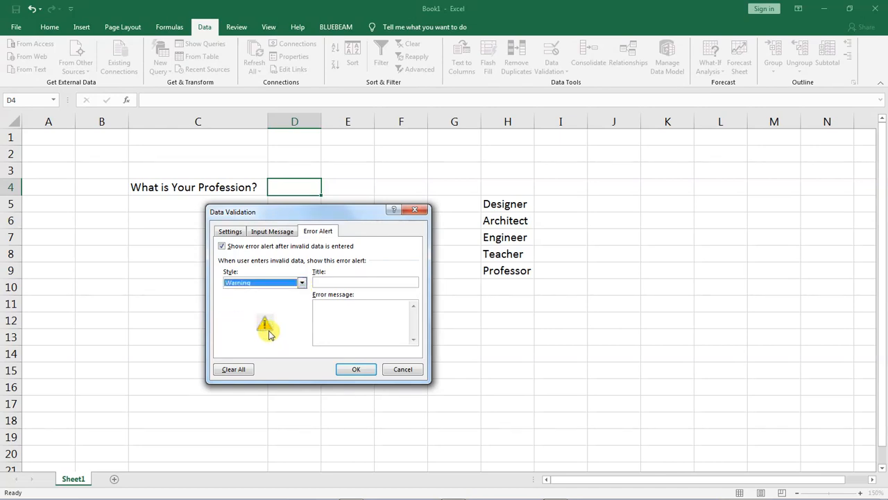
{"action": "left_click", "coordinate": [301, 283]}
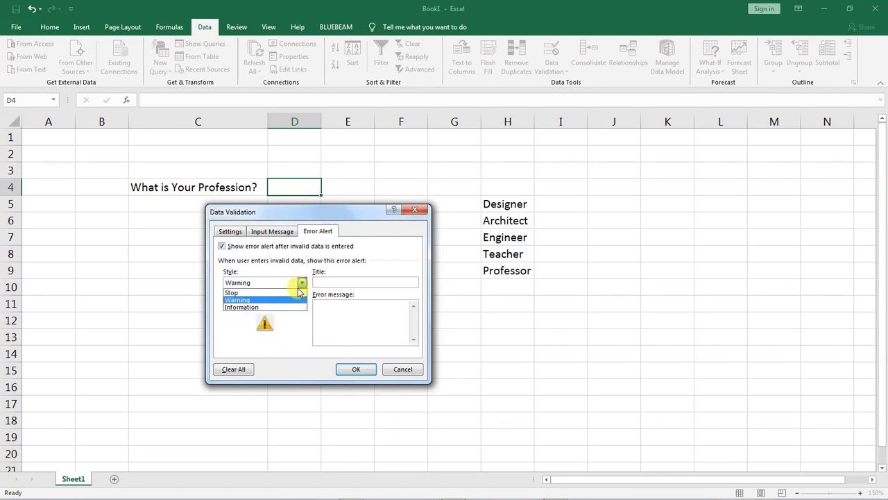
{"action": "left_click", "coordinate": [240, 309]}
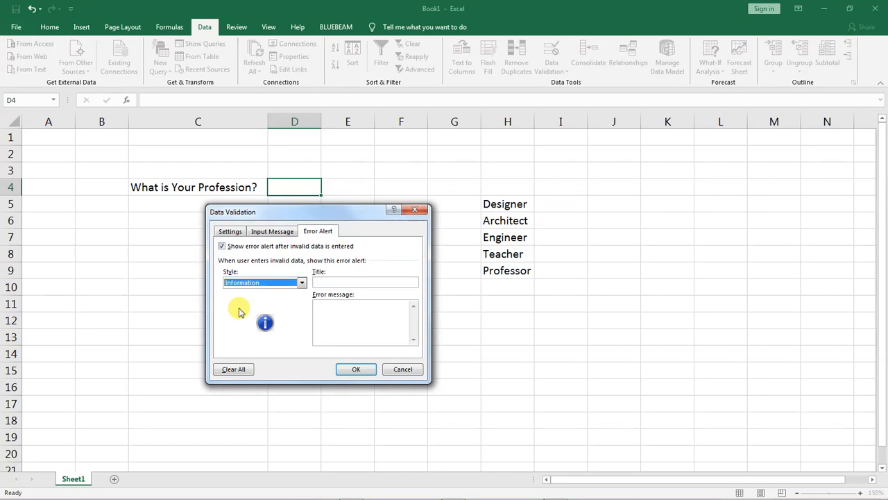
{"action": "left_click", "coordinate": [303, 283]}
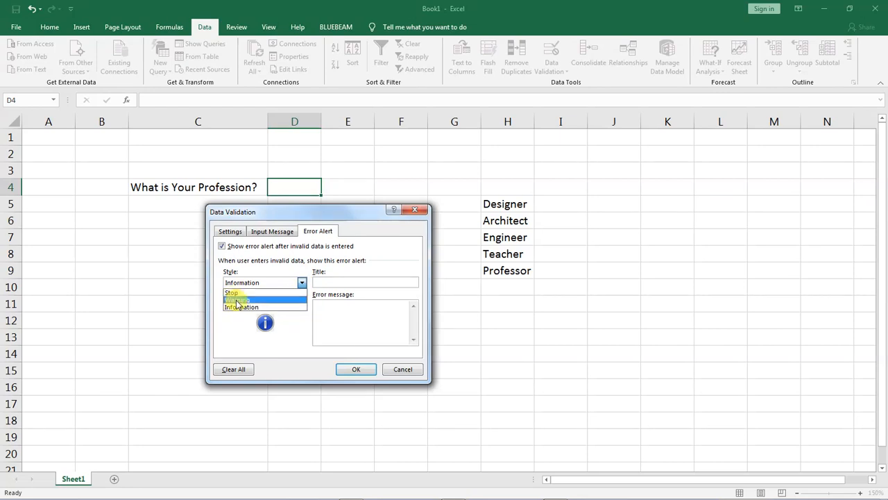
{"action": "left_click", "coordinate": [237, 300]}
Give the error alert the title "Invalid Data Entry" and message "You must select your profession from the provided list", and apply the validation
{"action": "left_click", "coordinate": [318, 281]}
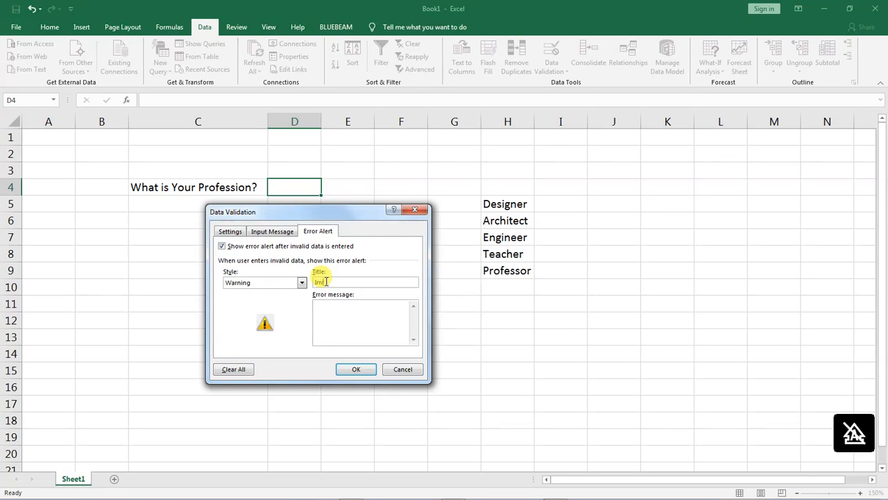
{"action": "type", "text": "Invalid Data Entry"}
{"action": "left_click", "coordinate": [337, 310]}
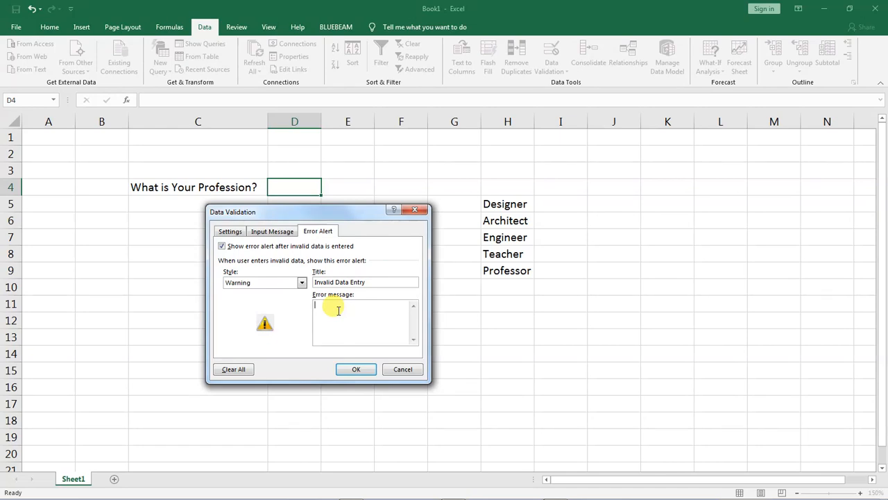
{"action": "type", "text": "You "}
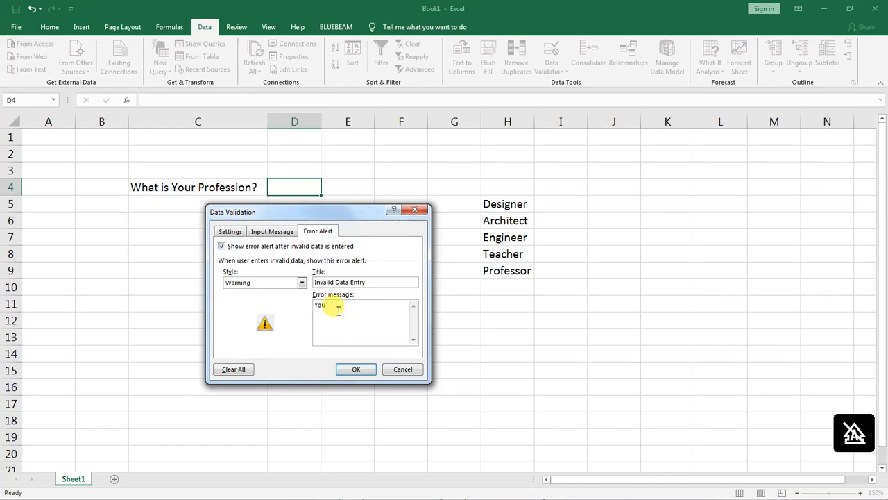
{"action": "type", "text": "must select"}
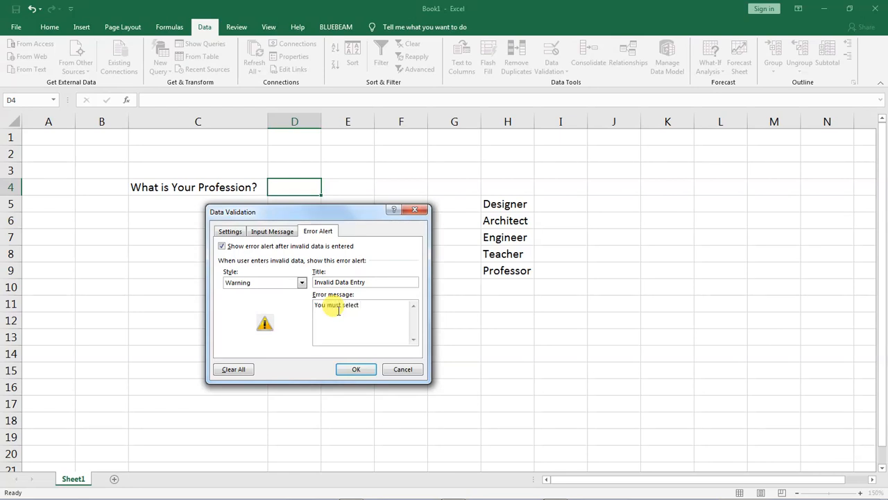
{"action": "type", "text": " your profession from the provided list"}
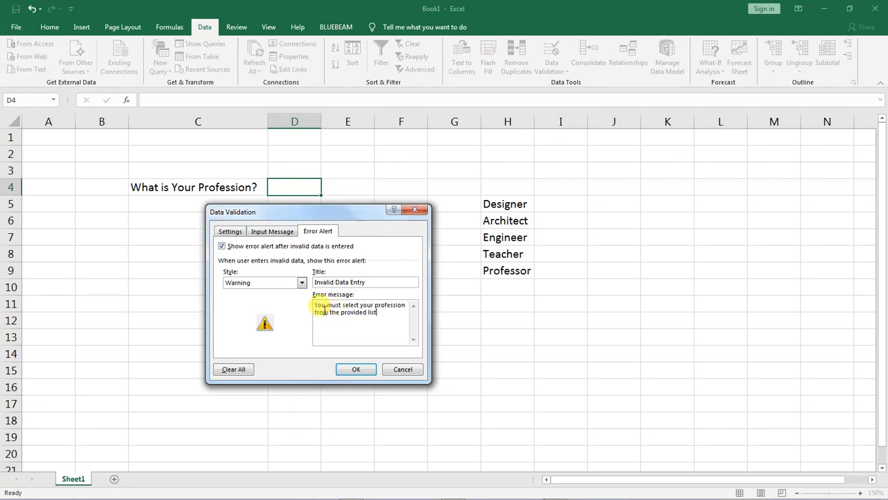
{"action": "left_click", "coordinate": [352, 370]}
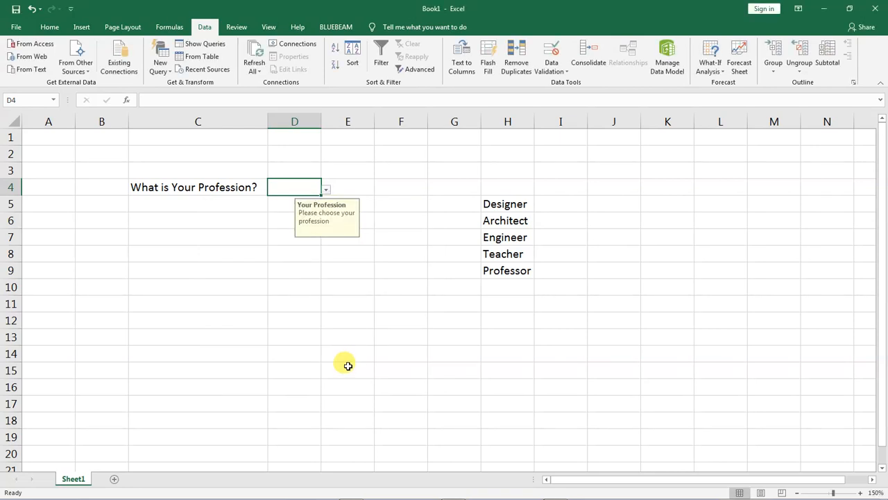
Check the input message on cell D4 by selecting other cells and returning to it
{"action": "left_click", "coordinate": [306, 276]}
{"action": "left_click", "coordinate": [304, 281]}
{"action": "left_click", "coordinate": [295, 186]}
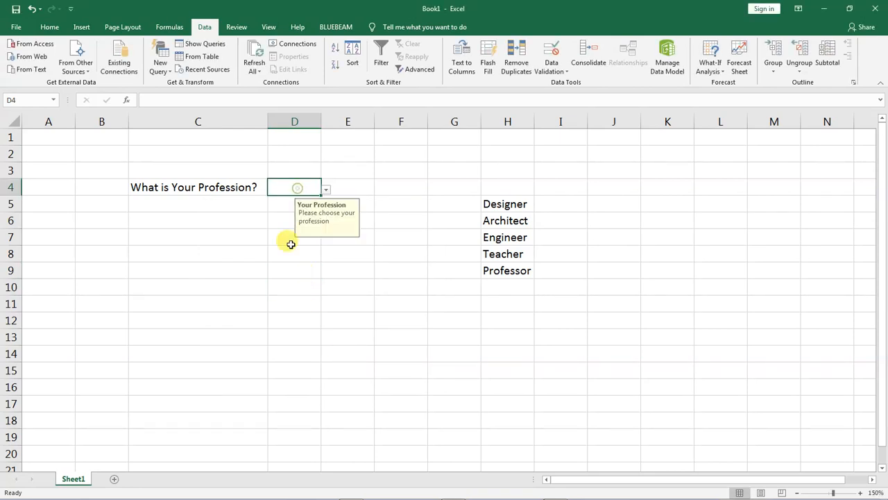
{"action": "left_click", "coordinate": [276, 235]}
{"action": "left_click", "coordinate": [278, 189]}
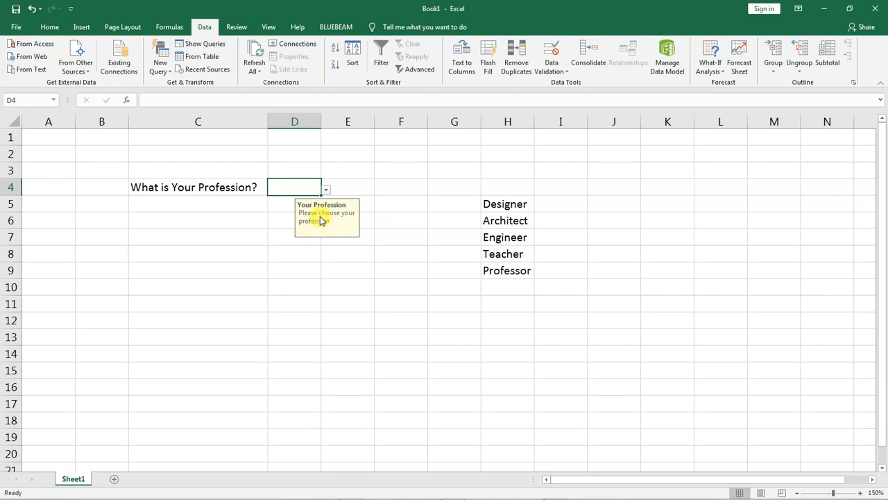
Review the input message title and text in the data validation settings of cell D4, and close them without changes
{"action": "left_click", "coordinate": [552, 71]}
{"action": "left_click", "coordinate": [568, 83]}
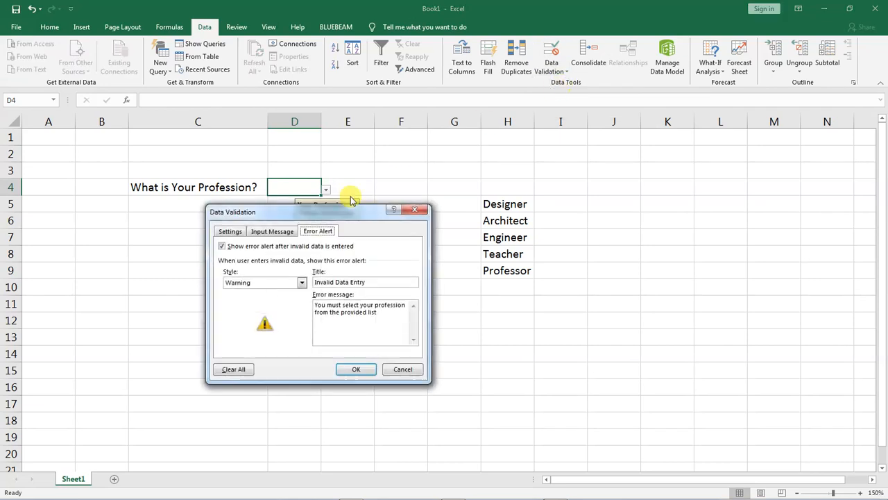
{"action": "left_click", "coordinate": [268, 231]}
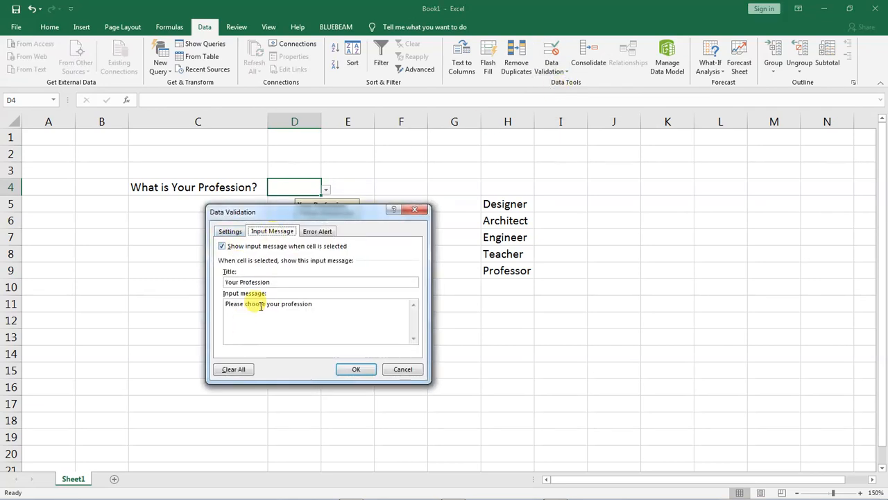
{"action": "left_click", "coordinate": [323, 307]}
{"action": "left_click", "coordinate": [327, 303]}
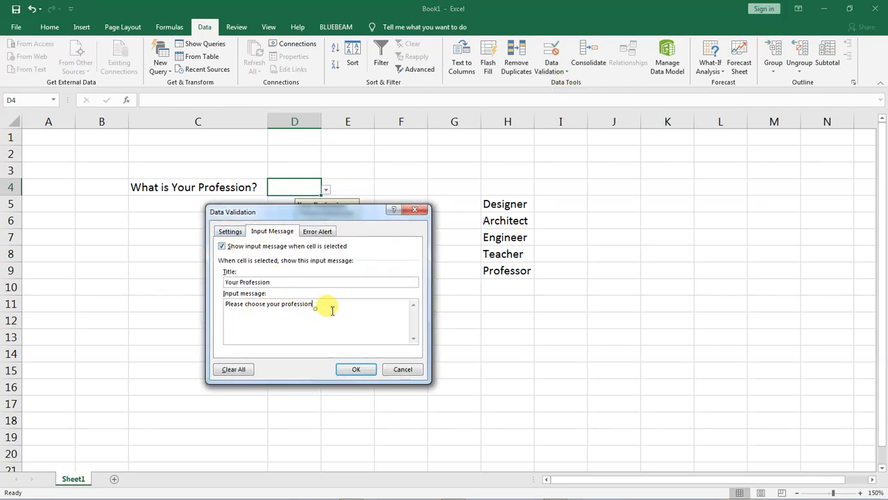
{"action": "left_click", "coordinate": [354, 368]}
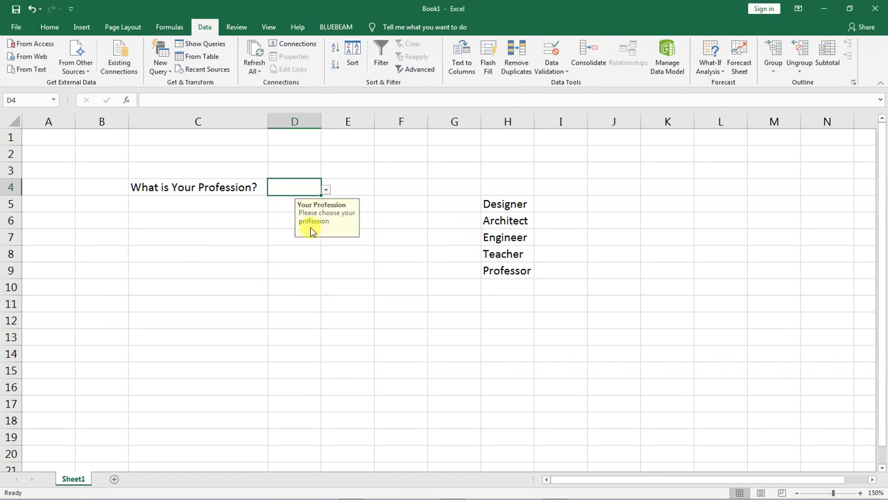
Compare the drop-down options of cell D4 with the source entries in H5:H9
{"action": "left_click", "coordinate": [325, 189]}
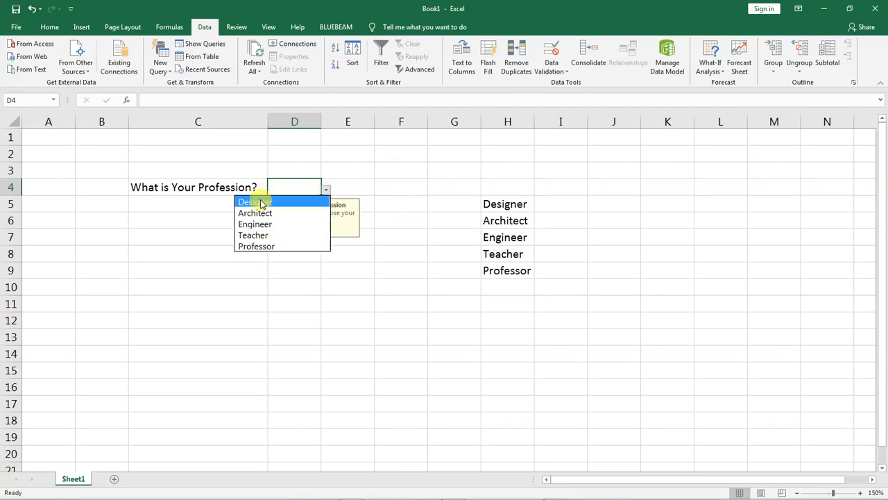
{"action": "left_click", "coordinate": [490, 202]}
{"action": "left_click_drag", "start_coordinate": [490, 202], "coordinate": [508, 272]}
{"action": "left_click", "coordinate": [287, 185]}
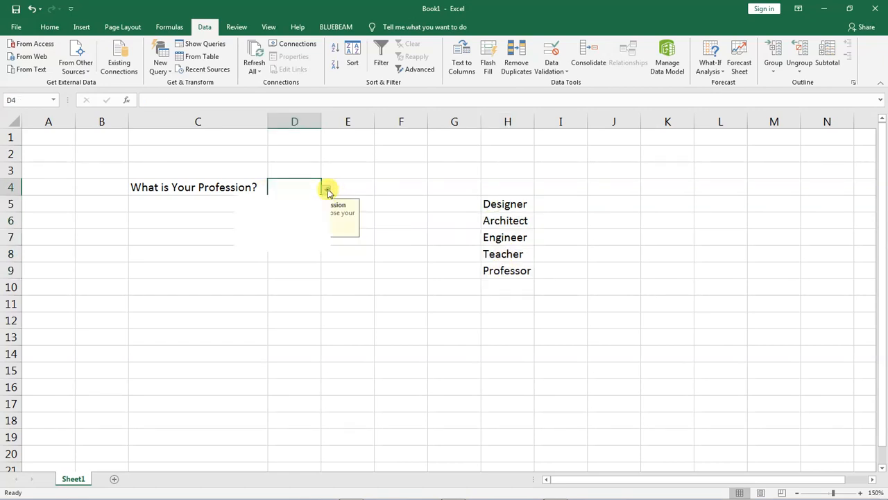
Test the drop-down list in cell D4 by choosing Designer, Architect, Engineer and Professor in turn
{"action": "left_click", "coordinate": [327, 190]}
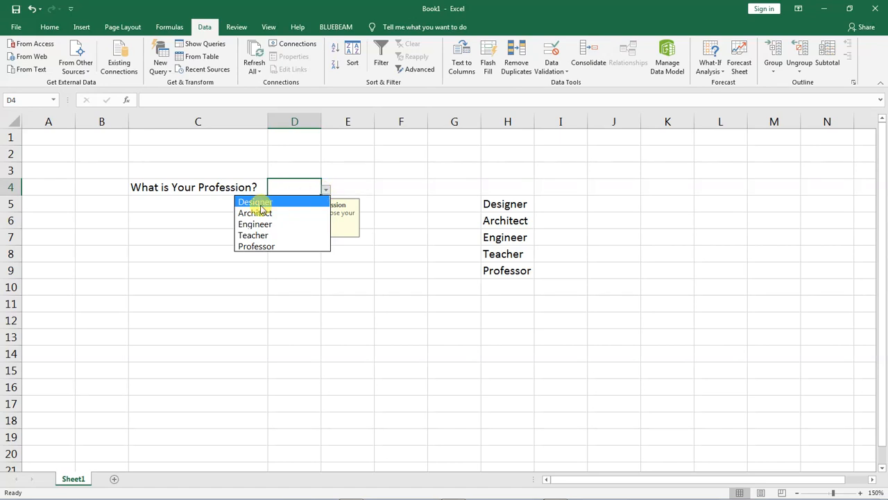
{"action": "left_click", "coordinate": [255, 202]}
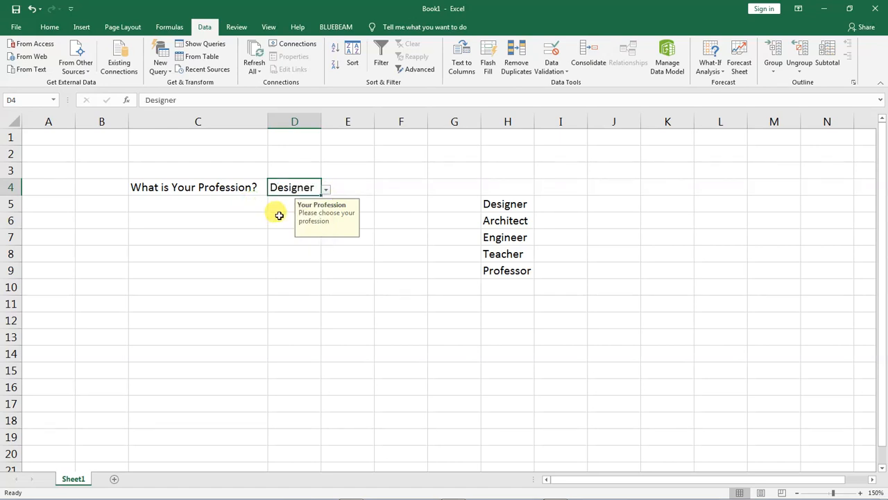
{"action": "left_click", "coordinate": [326, 190]}
{"action": "left_click", "coordinate": [264, 217]}
{"action": "left_click", "coordinate": [328, 190]}
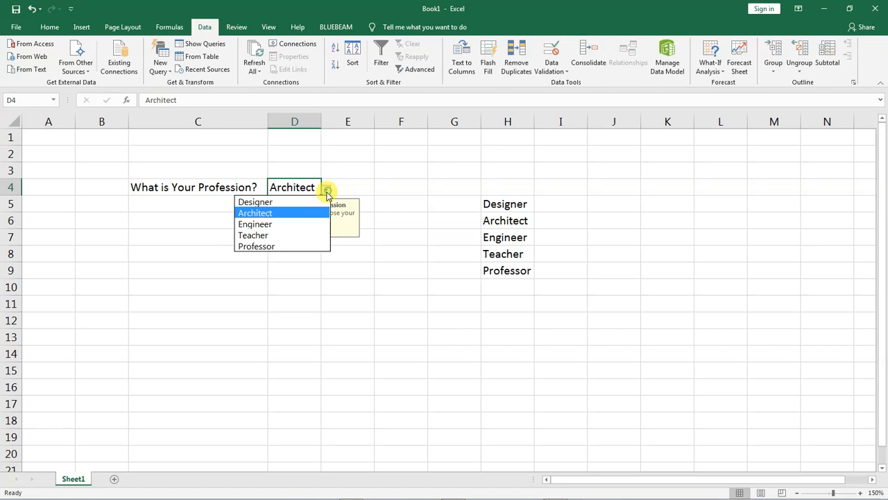
{"action": "left_click", "coordinate": [275, 225]}
{"action": "left_click", "coordinate": [326, 190]}
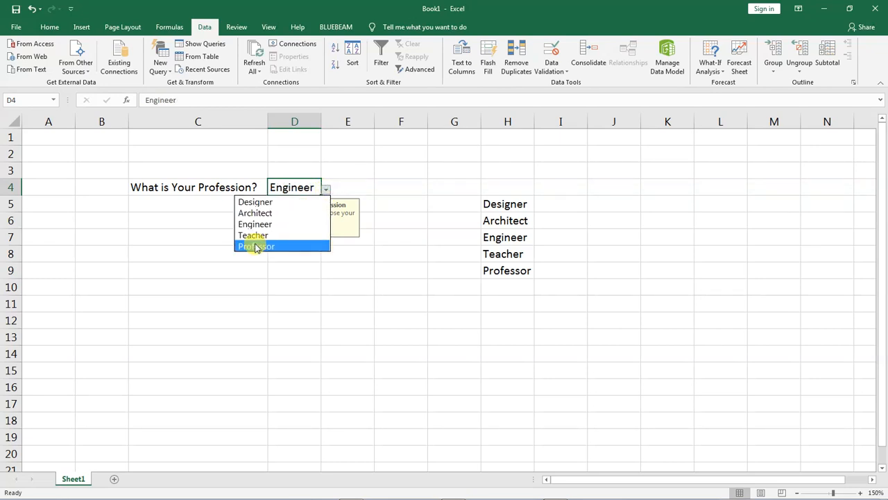
{"action": "left_click", "coordinate": [257, 246]}
{"action": "left_click", "coordinate": [287, 222]}
{"action": "left_click", "coordinate": [301, 192]}
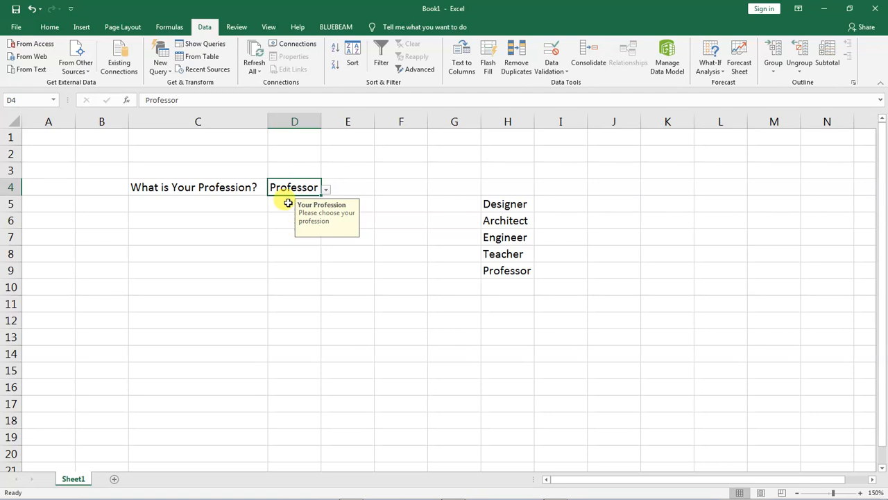
Replace the entry in cell D4 with "doctor", accept the unlisted value despite the warning, and reselect the cell
{"action": "double_click", "coordinate": [305, 188]}
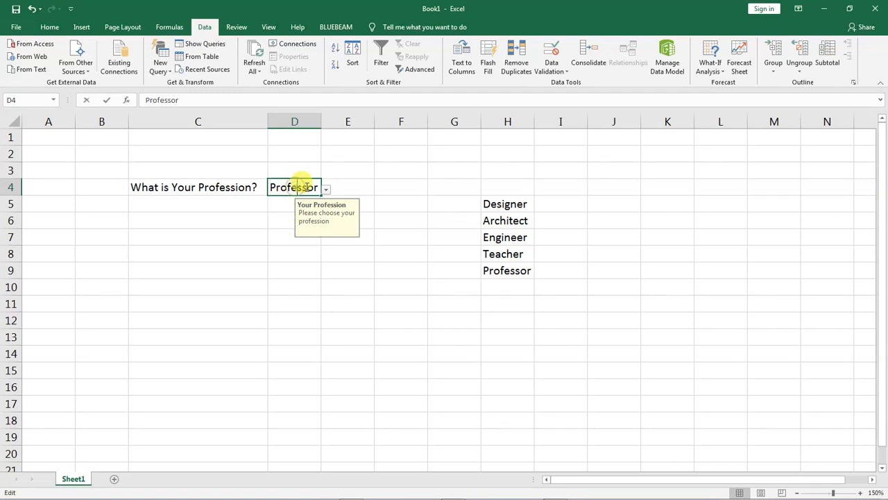
{"action": "key", "text": "ctrl+a"}
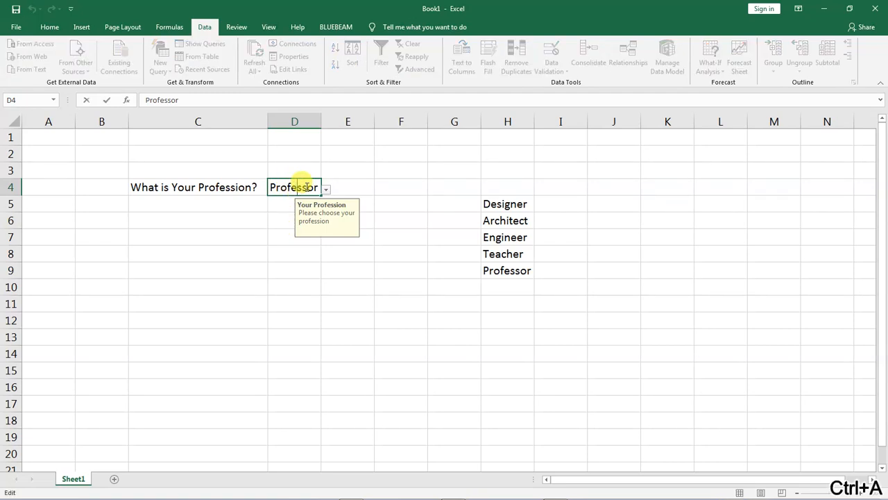
{"action": "key", "text": "BackSpace"}
{"action": "key", "text": "BackSpace"}
{"action": "key", "text": "BackSpace"}
{"action": "key", "text": "BackSpace"}
{"action": "key", "text": "BackSpace"}
{"action": "key", "text": "BackSpace"}
{"action": "key", "text": "BackSpace"}
{"action": "key", "text": "BackSpace"}
{"action": "key", "text": "BackSpace"}
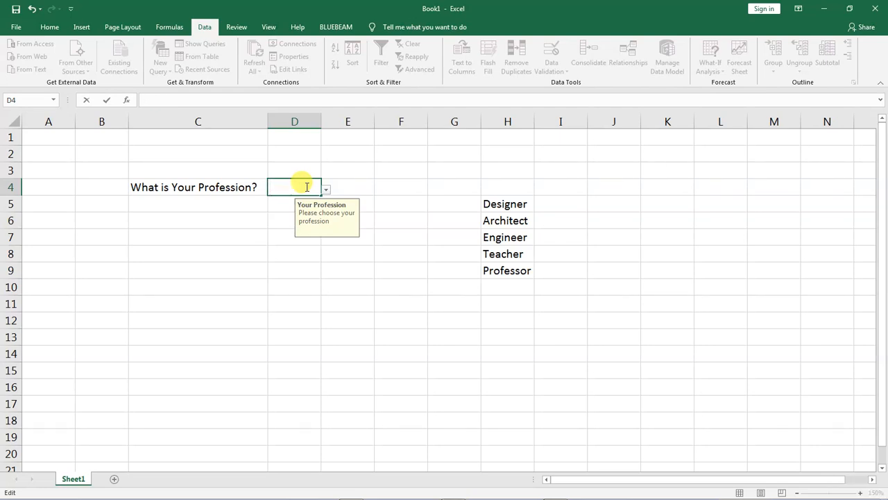
{"action": "type", "text": "doctor"}
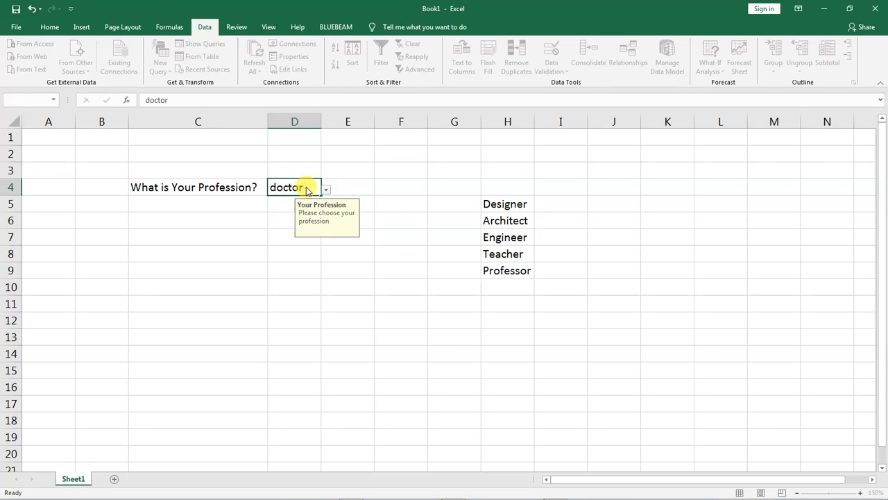
{"action": "key", "text": "Return"}
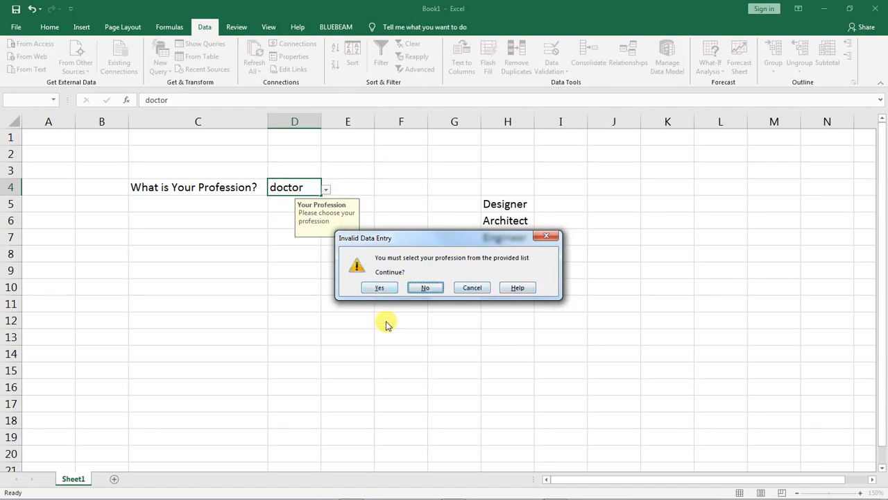
{"action": "left_click", "coordinate": [379, 287]}
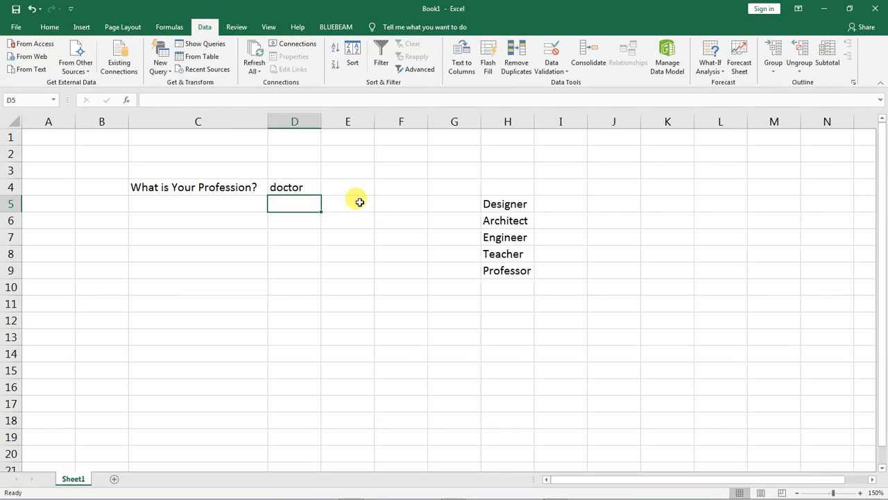
{"action": "left_click", "coordinate": [295, 186]}
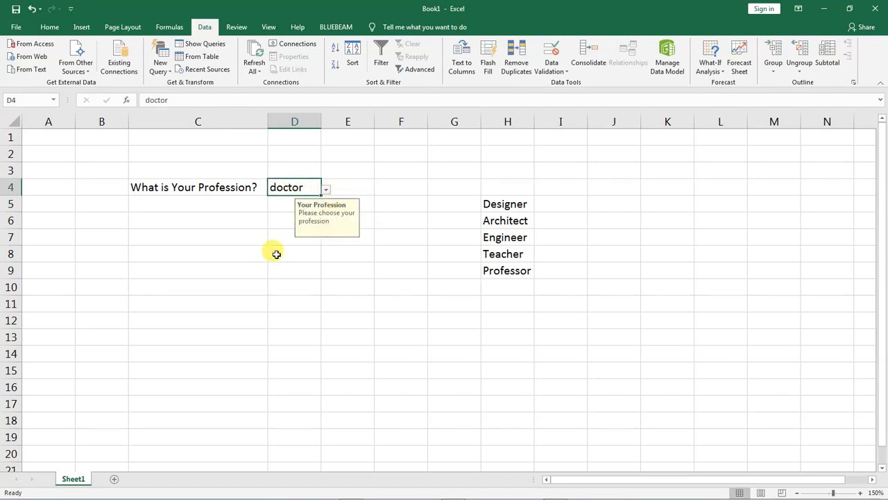